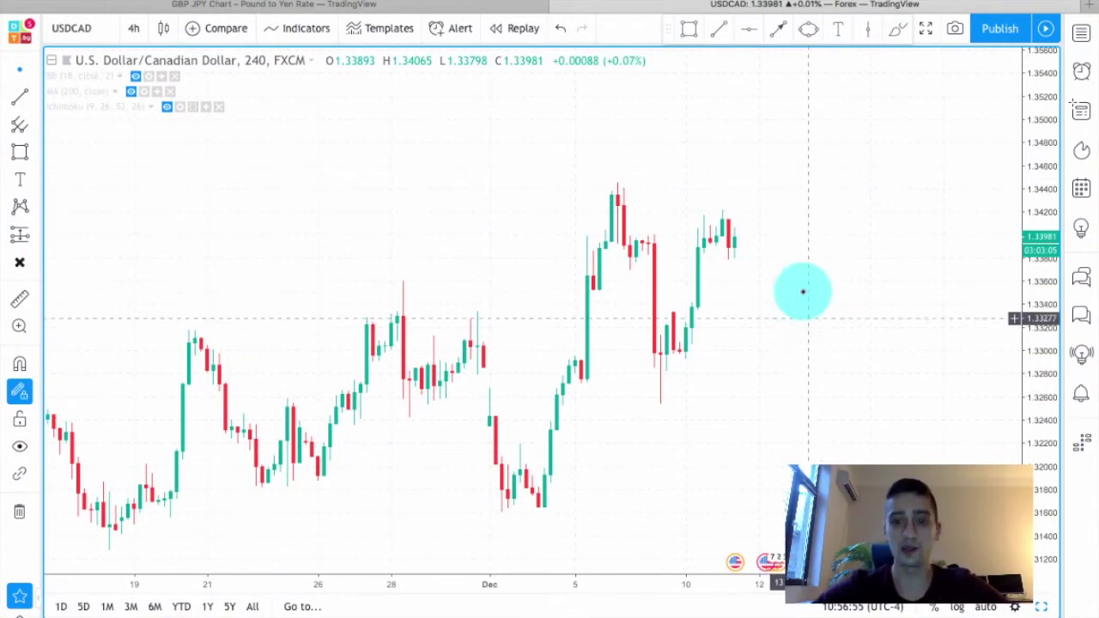
Draw a trend line up the upswing after 7 Dec, from about 1.3299 to about 1.3429.
scroll(820, 309, down, 4)
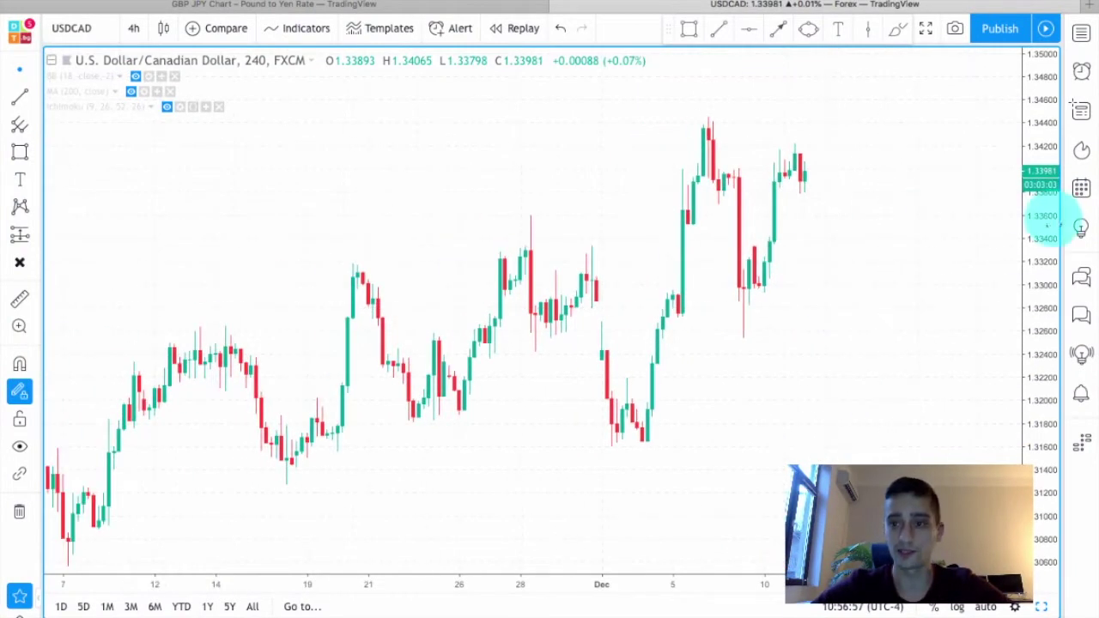
drag(920, 270, 778, 344)
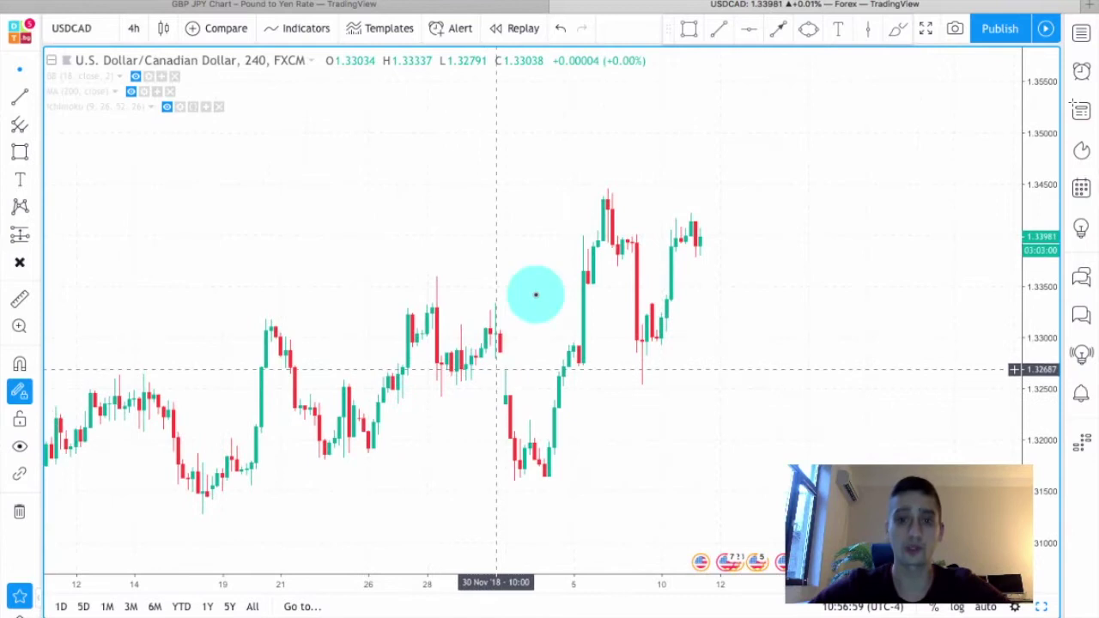
drag(817, 294, 748, 233)
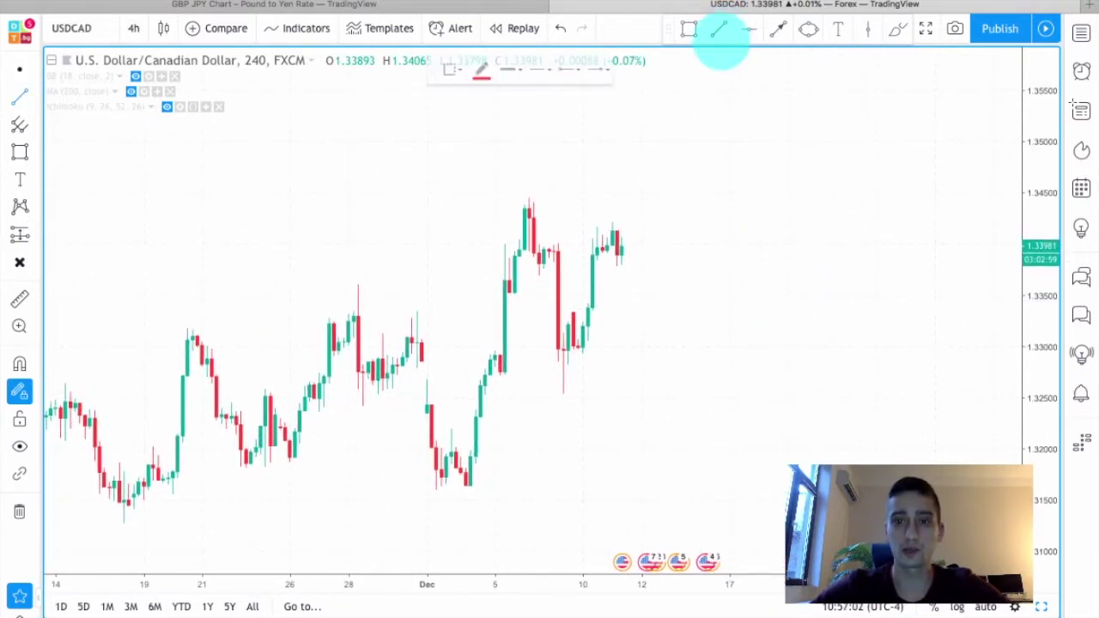
click(719, 30)
drag(556, 347, 613, 216)
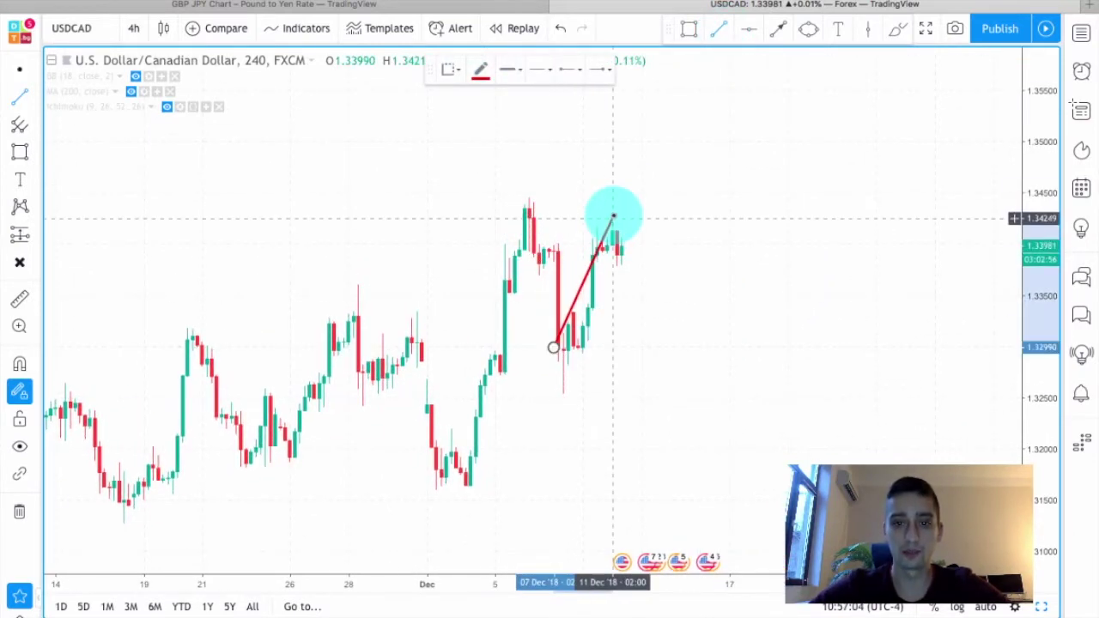
scroll(608, 215, left, 1)
click(609, 215)
Duplicate the rising trend line and place the copy parallel below the candles, from about 1.3277 to about 1.3406.
click(20, 69)
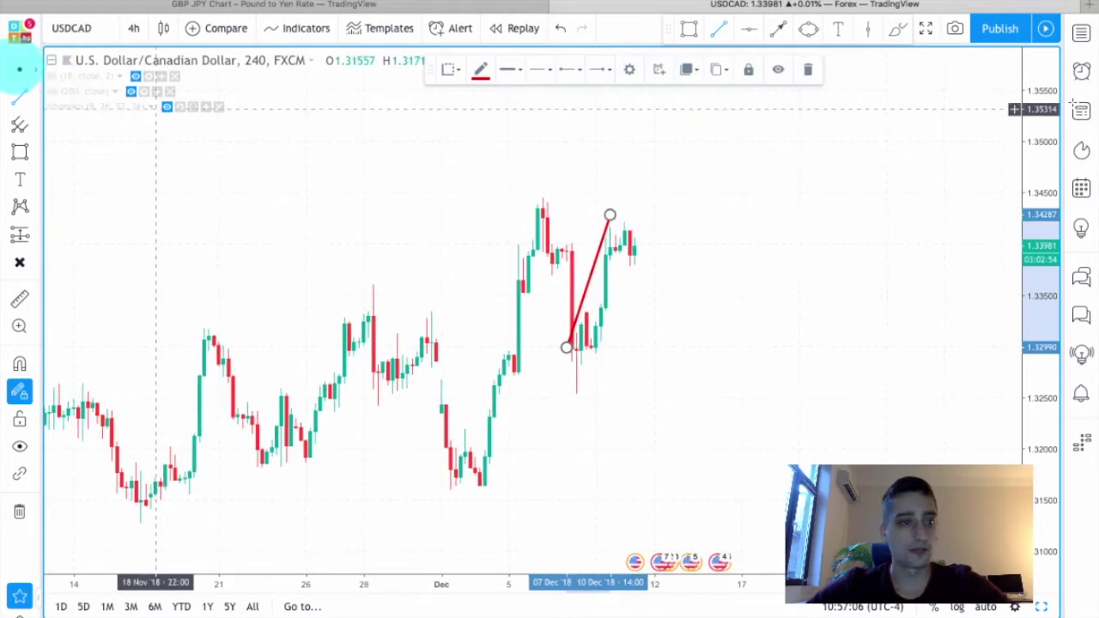
key(super+v)
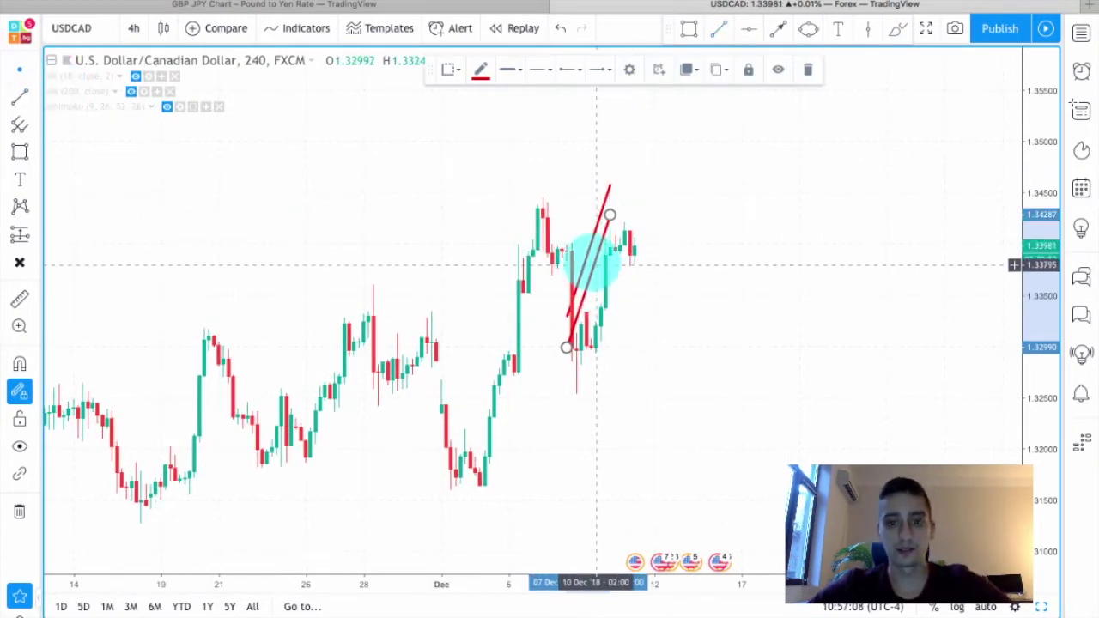
drag(588, 258, 621, 317)
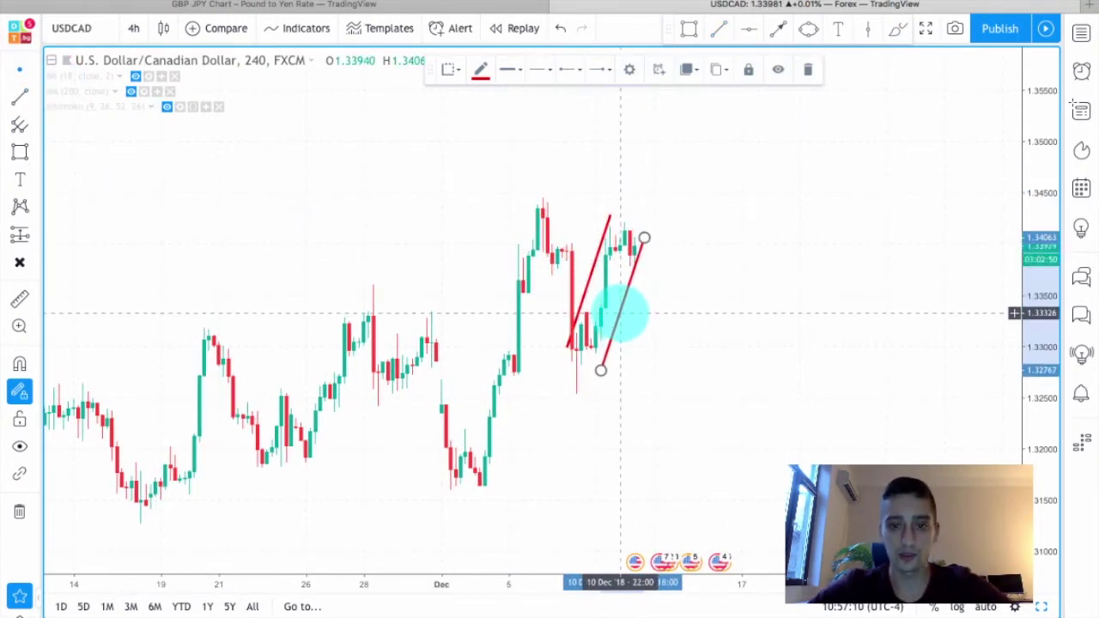
click(701, 353)
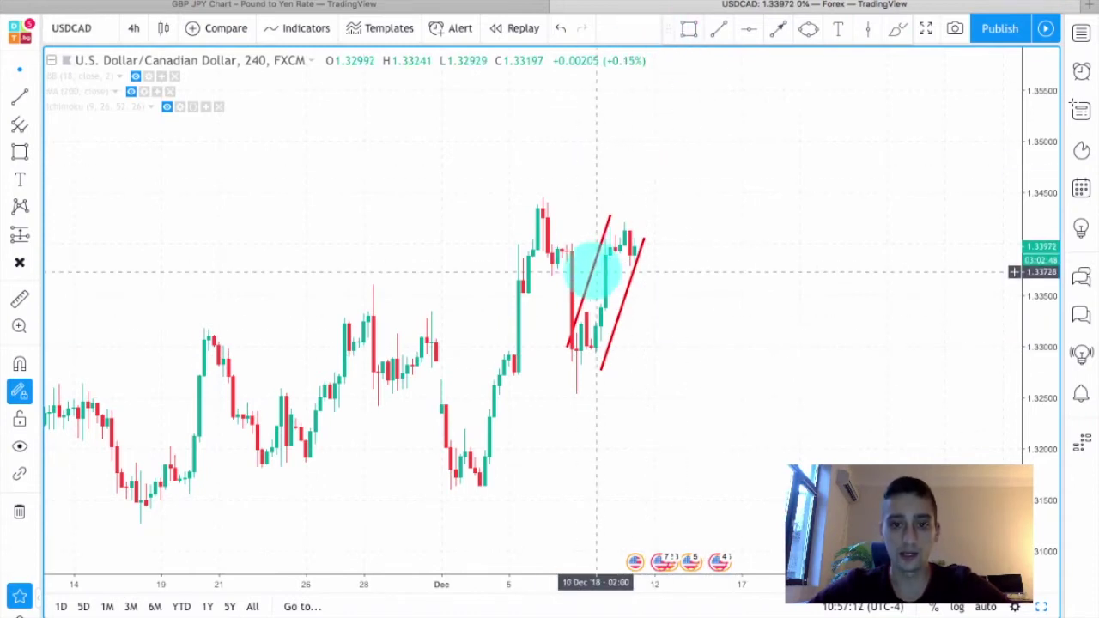
Recolour both rising channel lines green.
click(596, 272)
click(480, 69)
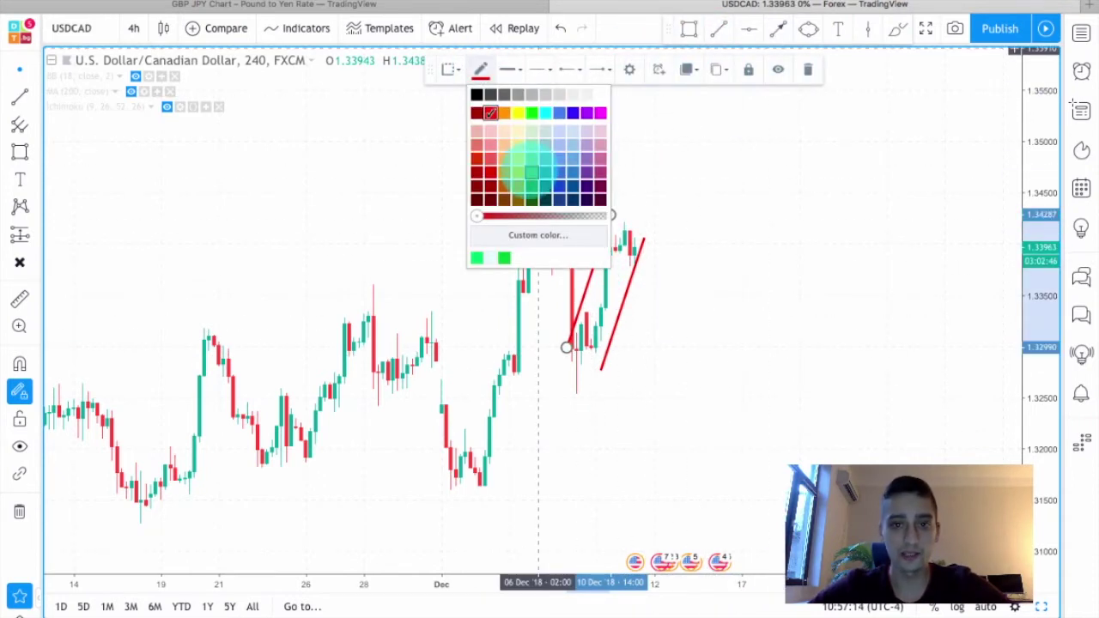
click(532, 159)
click(623, 300)
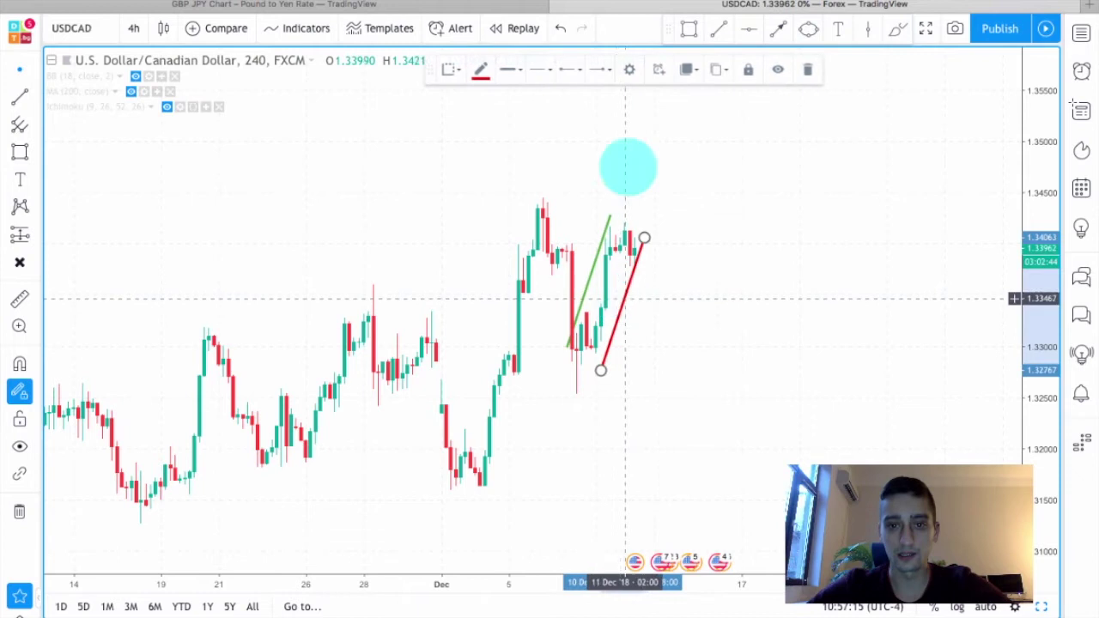
click(480, 69)
click(532, 159)
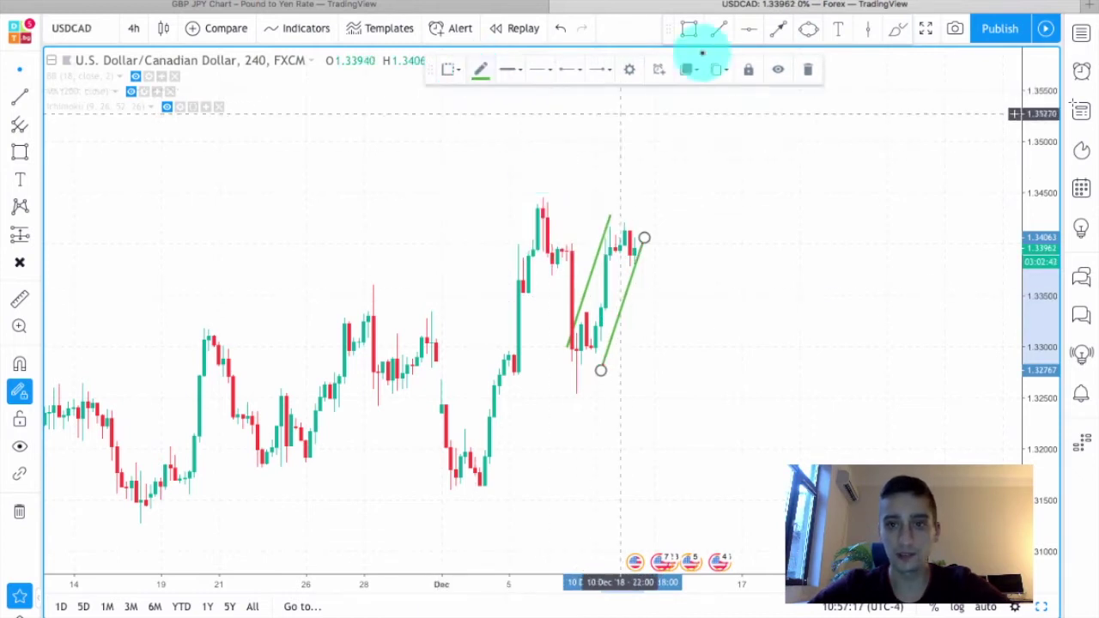
Draw a trend line down the preceding downswing, from about 1.3441 on 6 Dec to about 1.3296 on 10 Dec.
click(720, 28)
click(560, 197)
drag(538, 203, 597, 361)
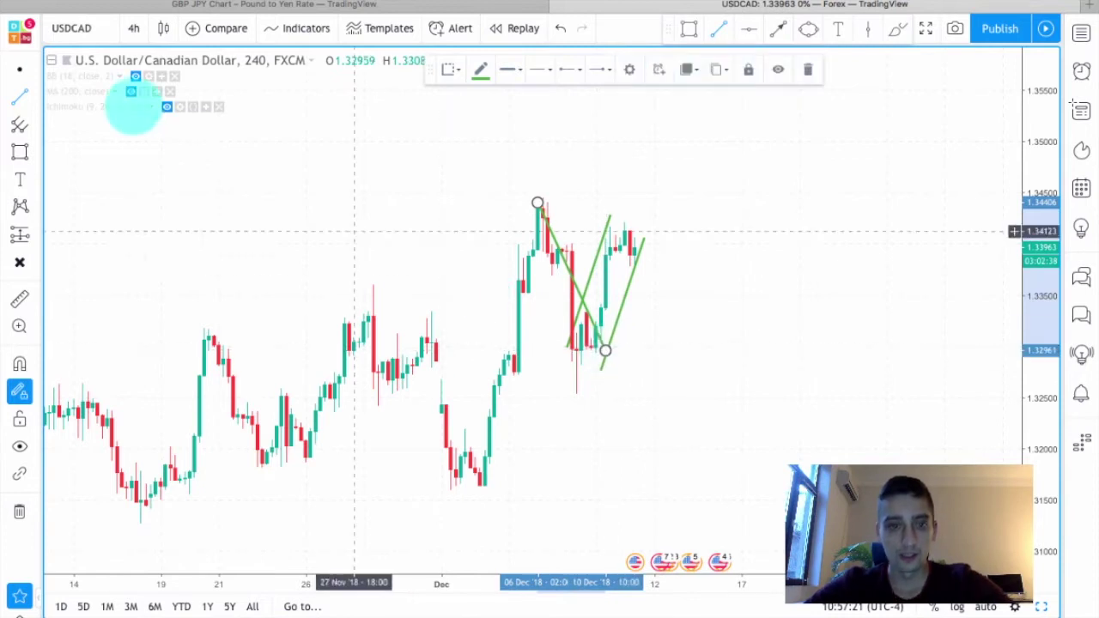
Colour the falling trend line red and arrange it with a parallel copy as a descending channel around the candles.
click(480, 69)
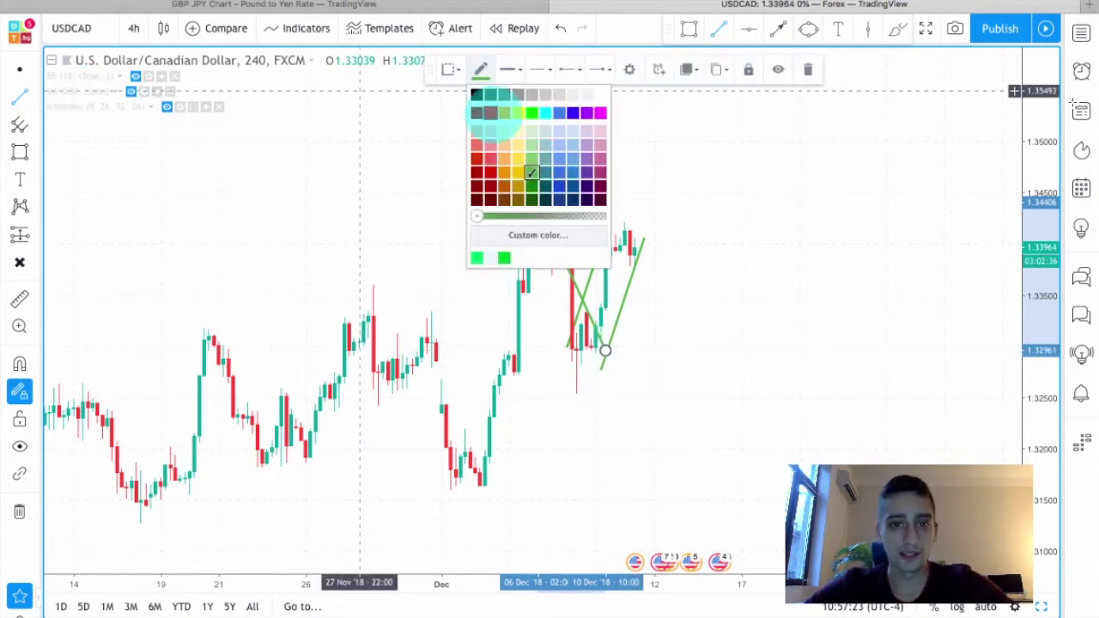
click(477, 113)
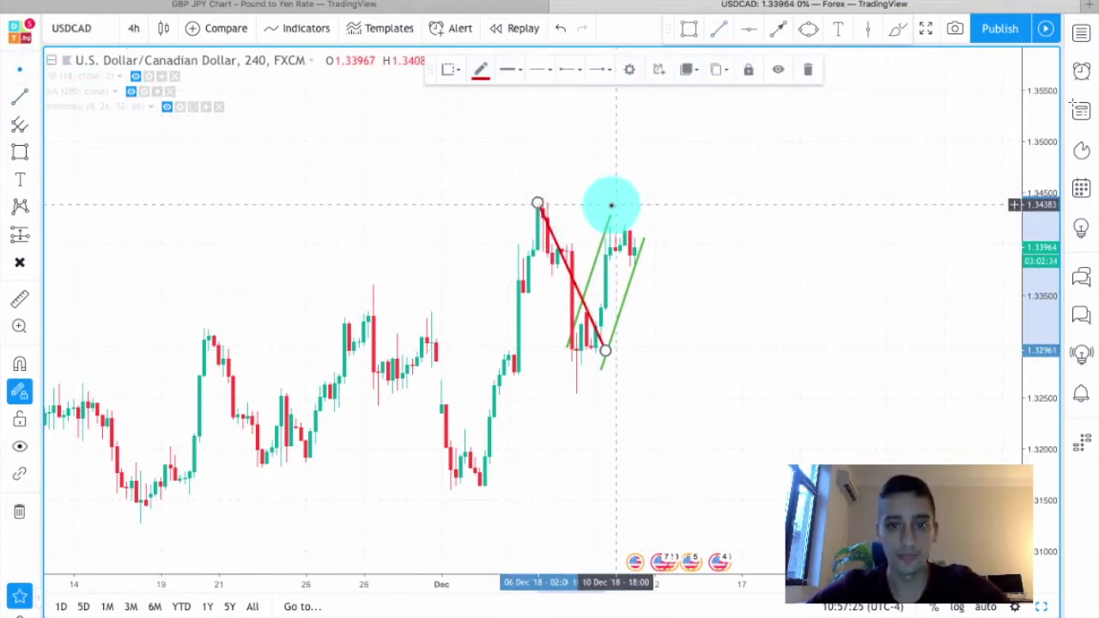
drag(559, 246, 593, 271)
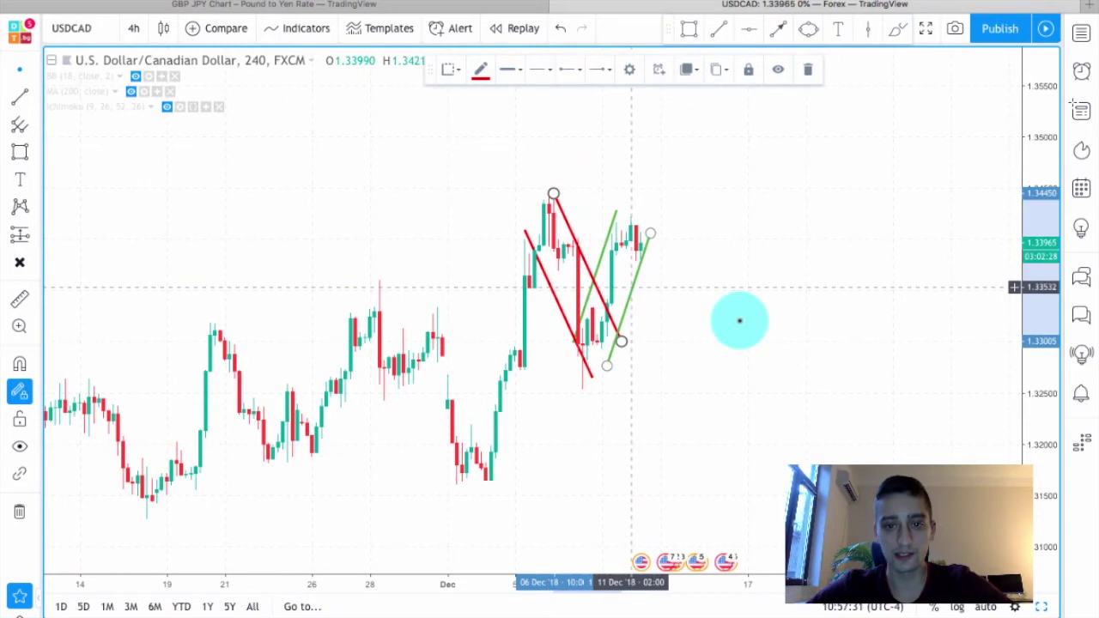
click(741, 342)
Draw a rectangle zone over the recent lows from about 1.3321 to about 1.3286, starting on 5 Dec and extending past the latest candles.
scroll(743, 342, down, 1)
scroll(743, 342, up, 3)
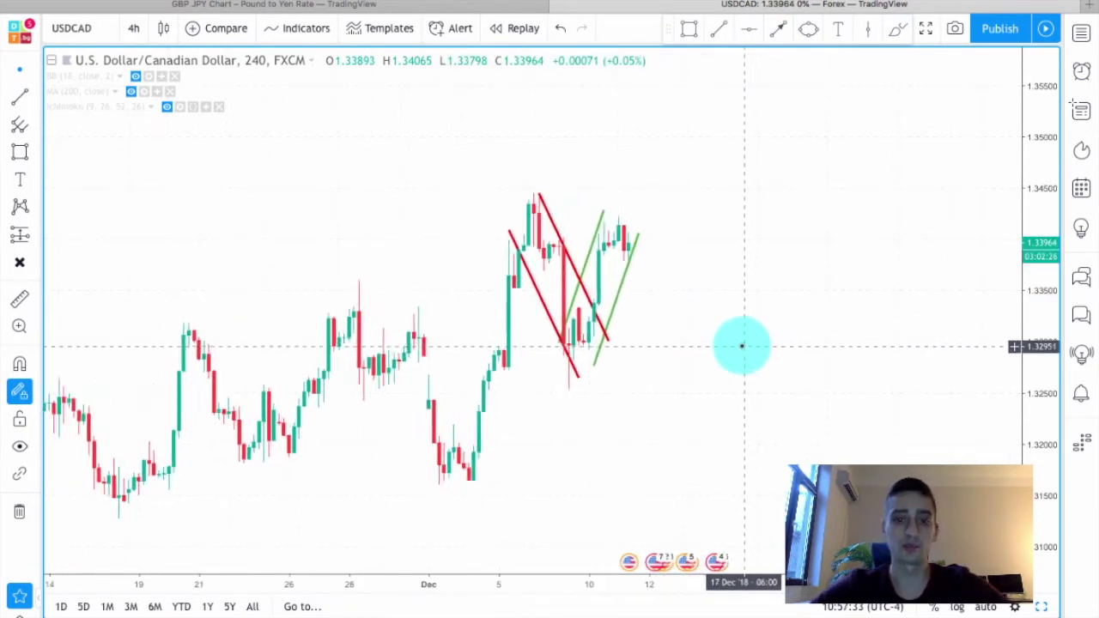
drag(609, 426, 699, 430)
click(692, 29)
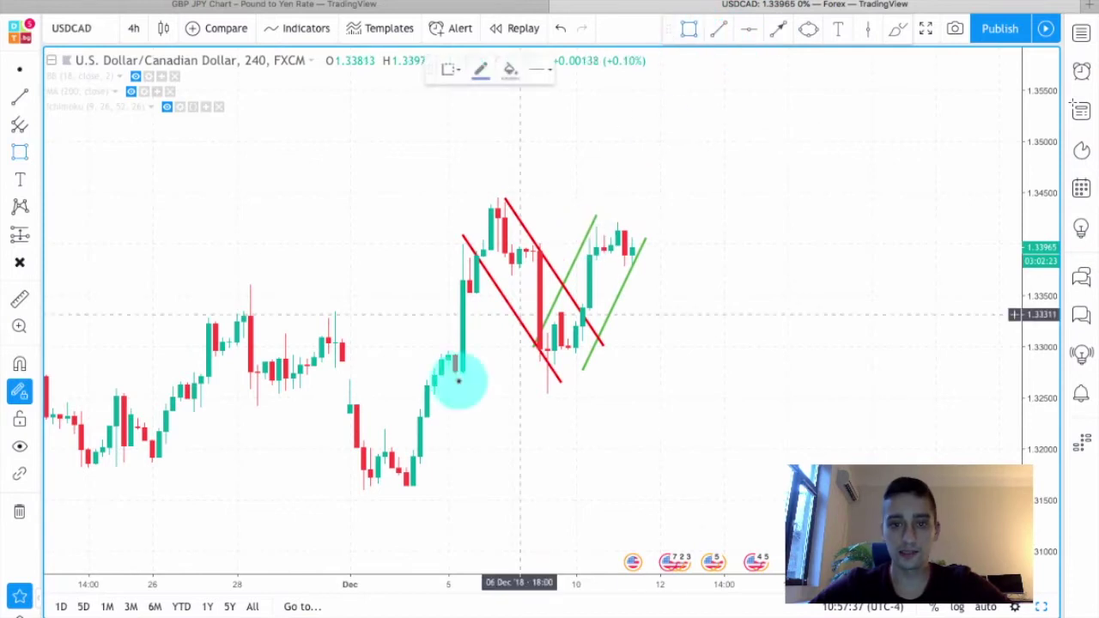
drag(476, 325, 985, 361)
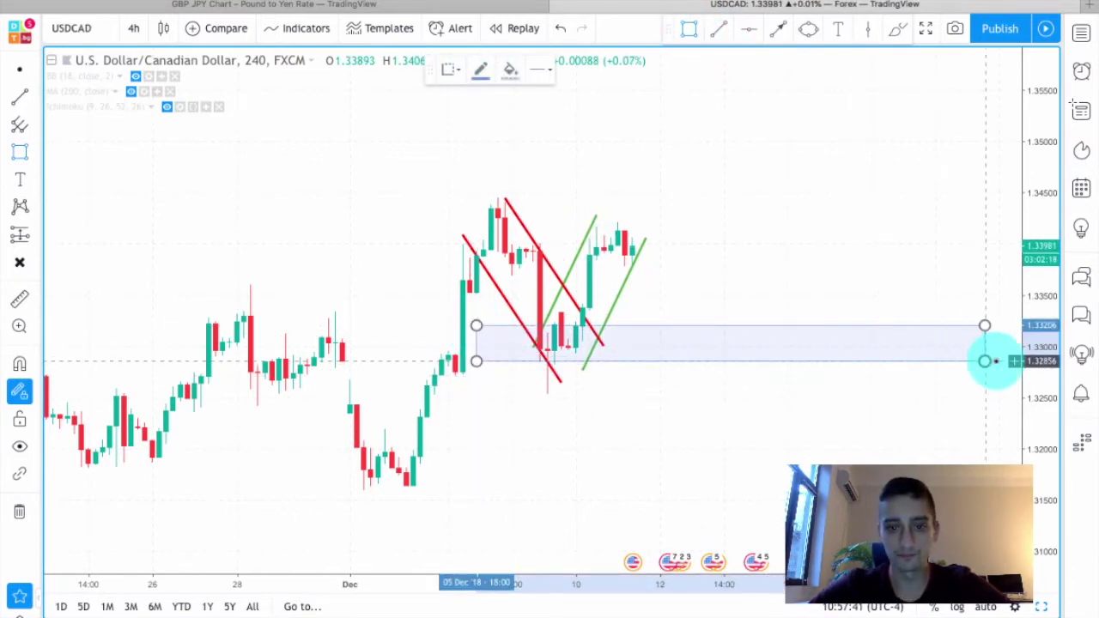
click(1013, 360)
click(1012, 360)
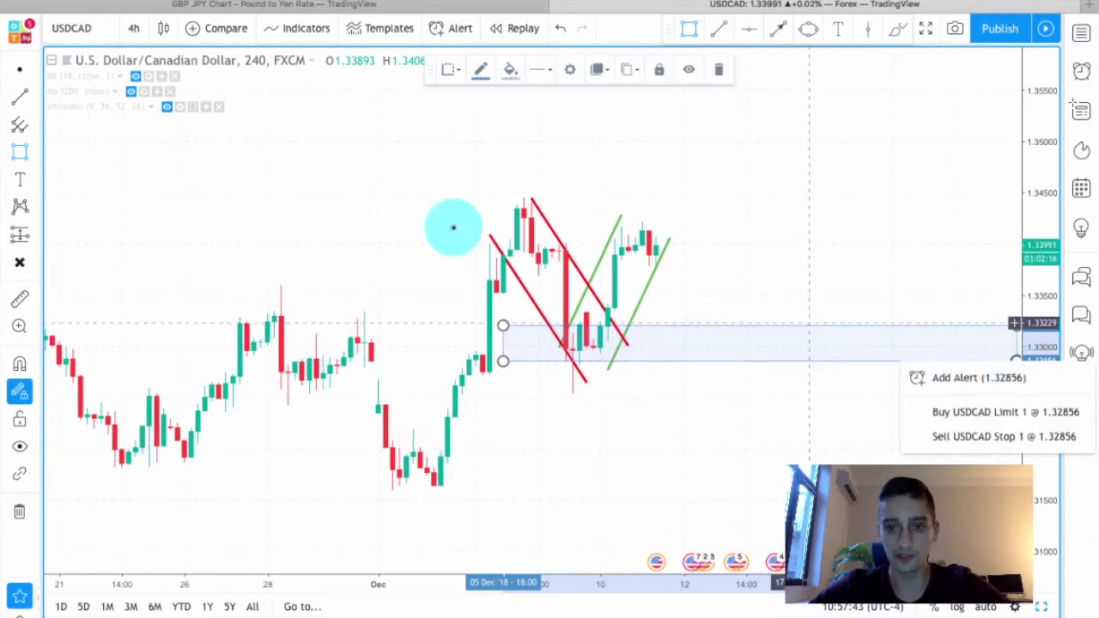
click(20, 70)
click(20, 71)
click(794, 151)
Set the lower zone rectangle's border and fill to green.
drag(811, 233, 709, 317)
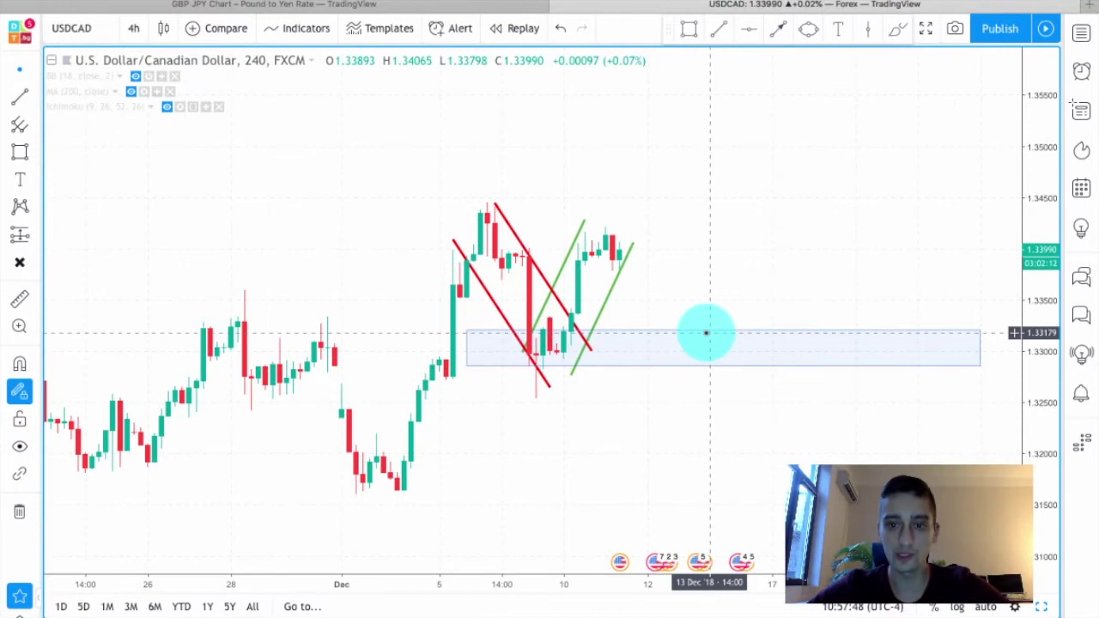
click(709, 330)
click(480, 68)
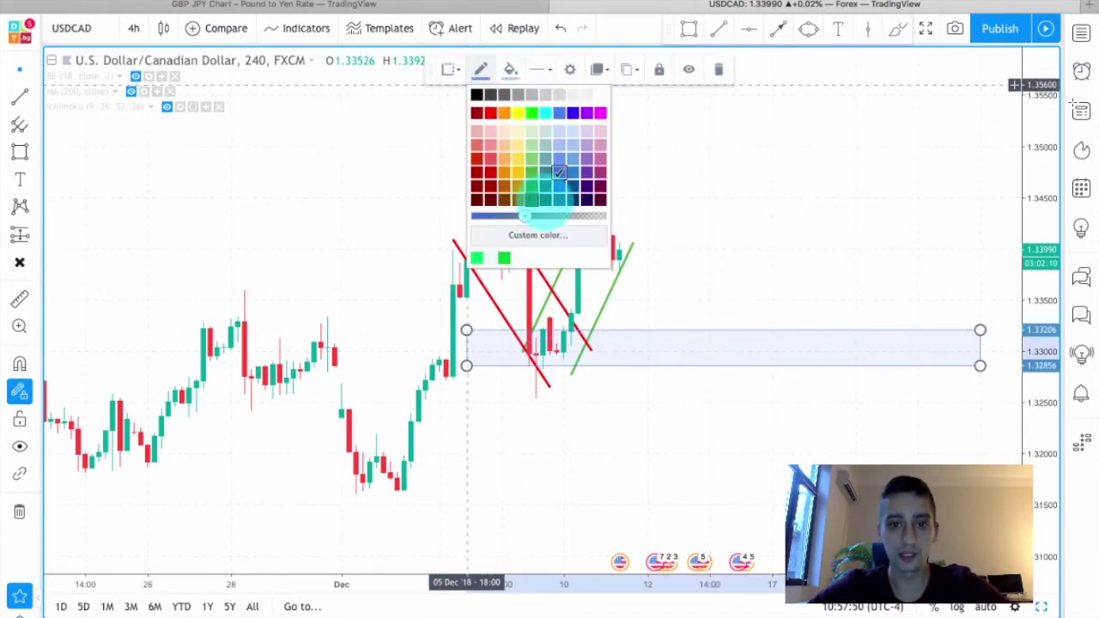
click(530, 167)
click(510, 69)
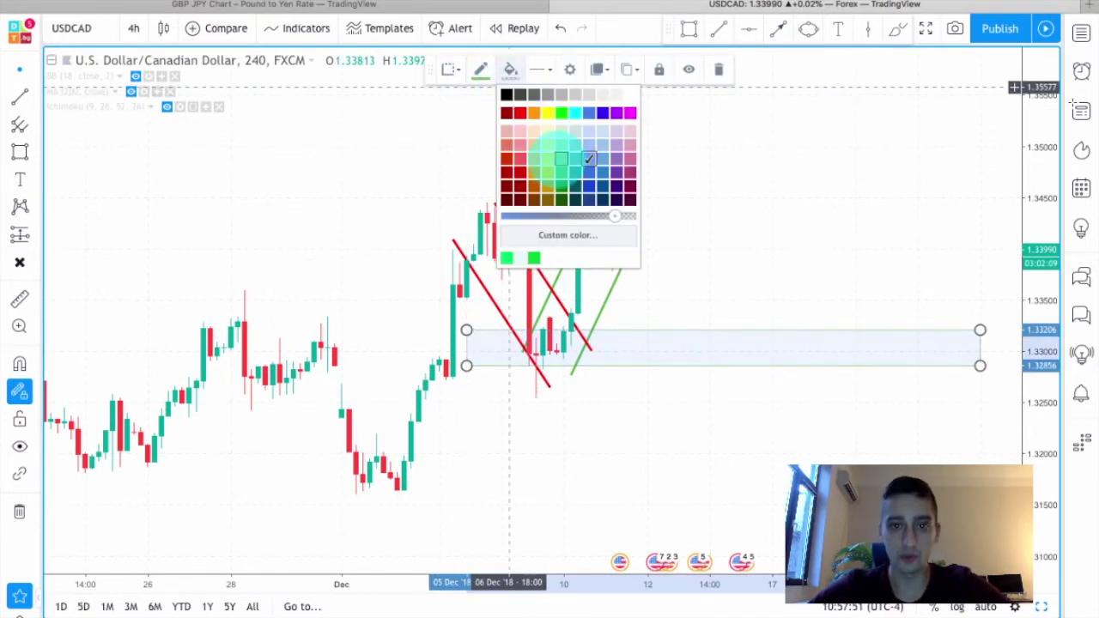
click(516, 176)
Add the text label "H4 Support" to the green zone and centre it vertically inside the rectangle.
click(20, 178)
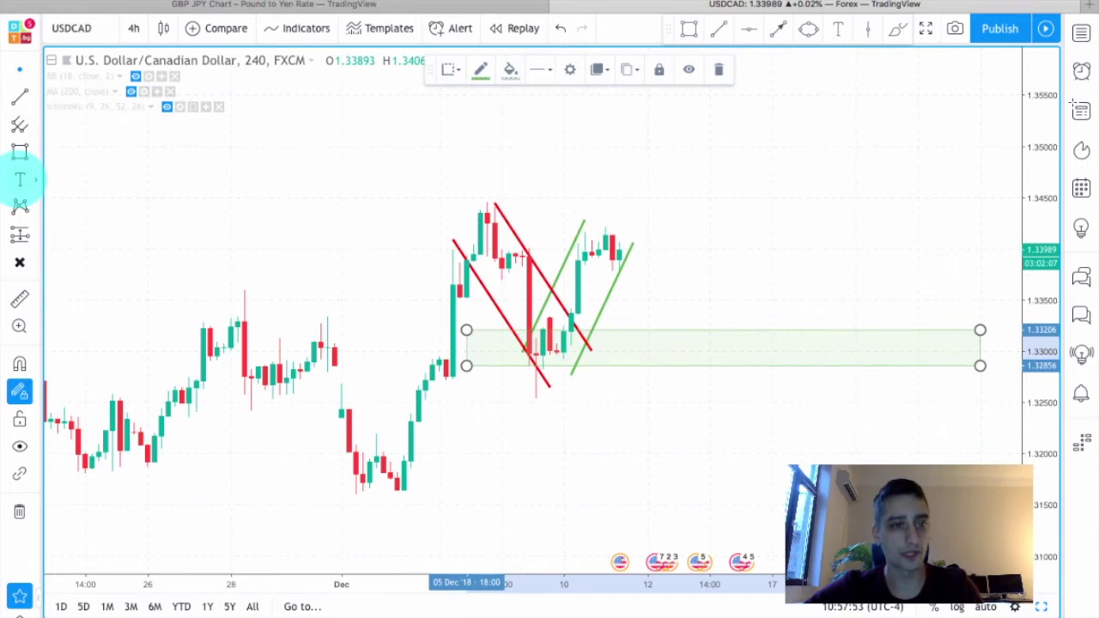
click(777, 350)
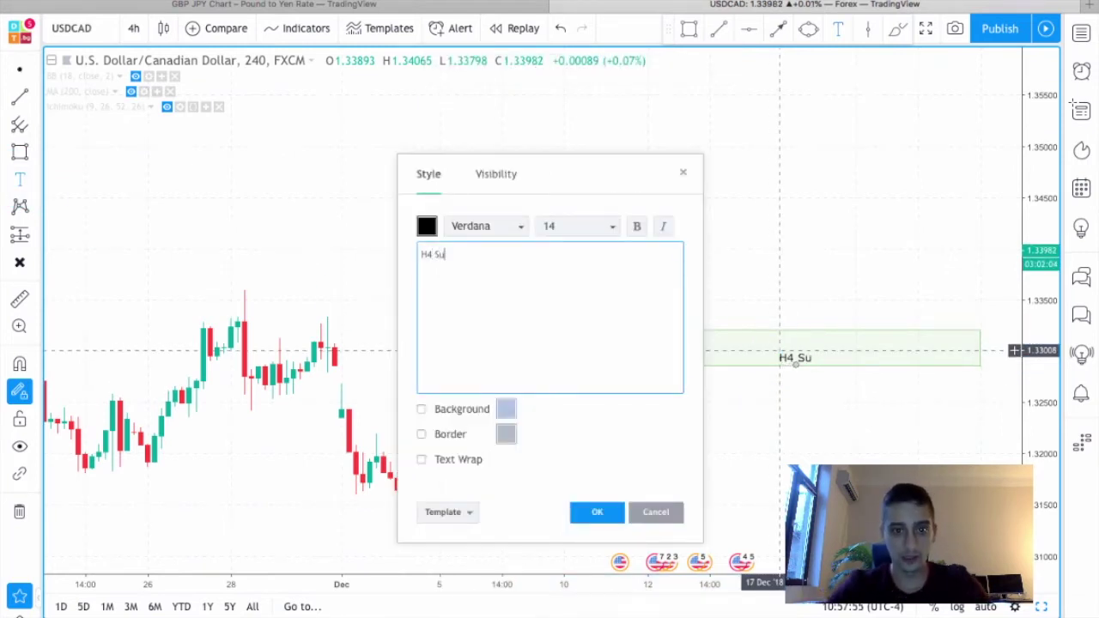
click(609, 510)
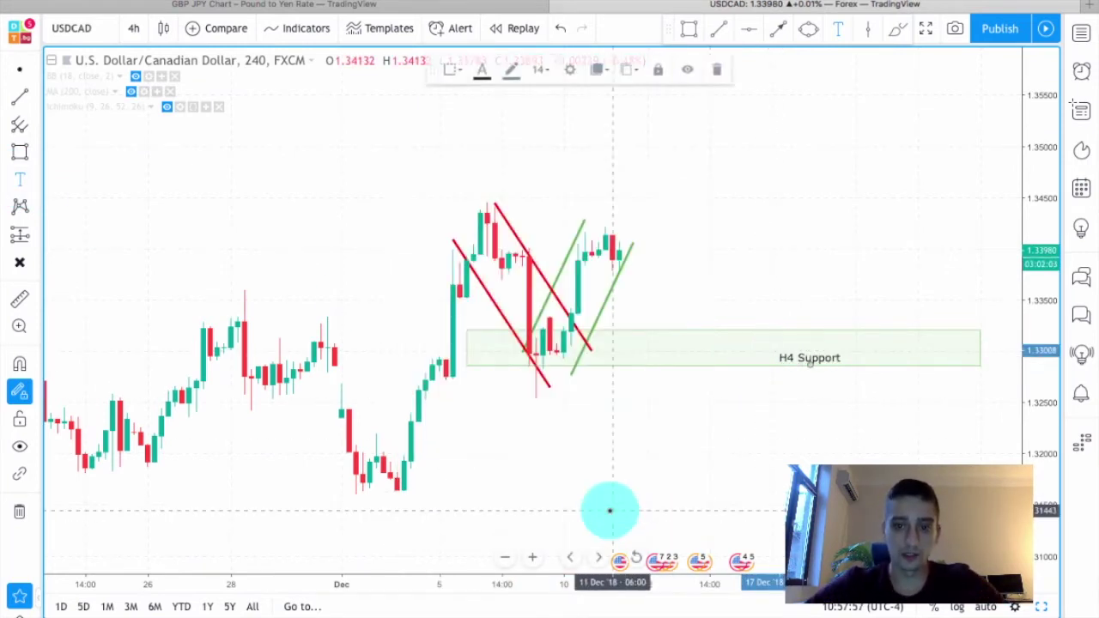
click(759, 362)
drag(788, 359, 766, 349)
click(790, 402)
Draw a rectangle zone over the recent highs from about 1.3425 to about 1.3445, starting on 5 Dec and extending past the latest candles.
scroll(795, 281, up, 2)
scroll(794, 279, up, 2)
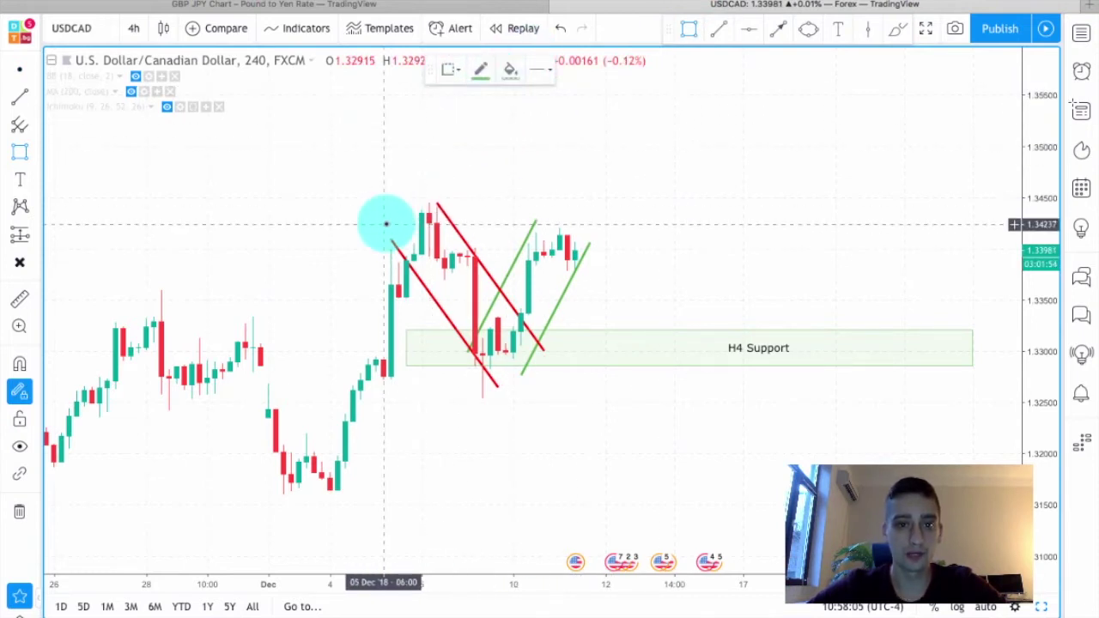
drag(386, 223, 1004, 206)
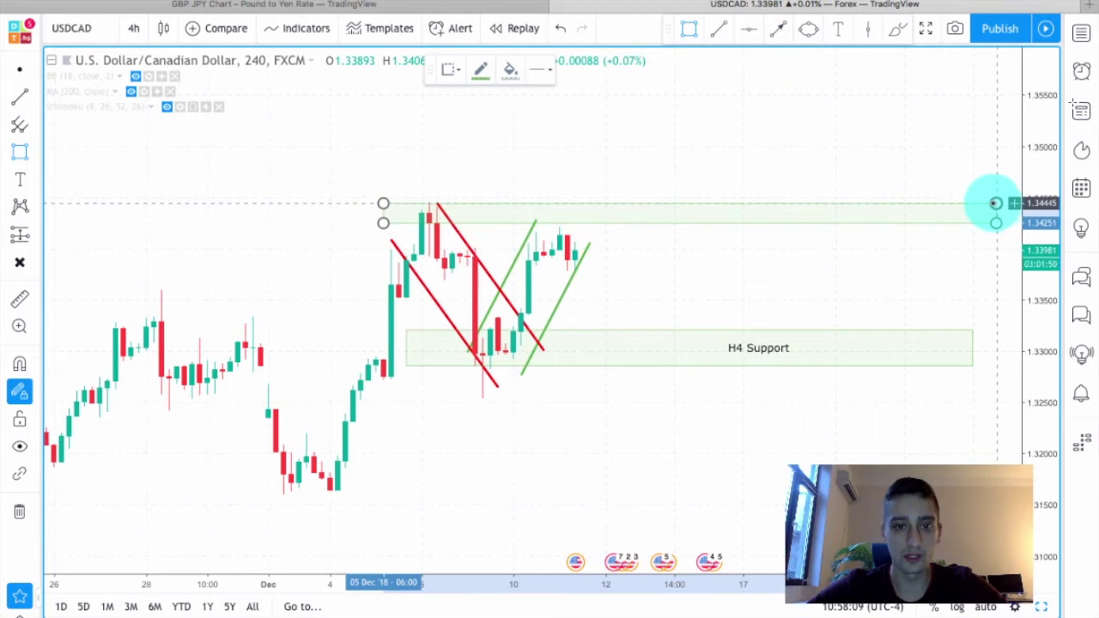
drag(987, 202, 994, 201)
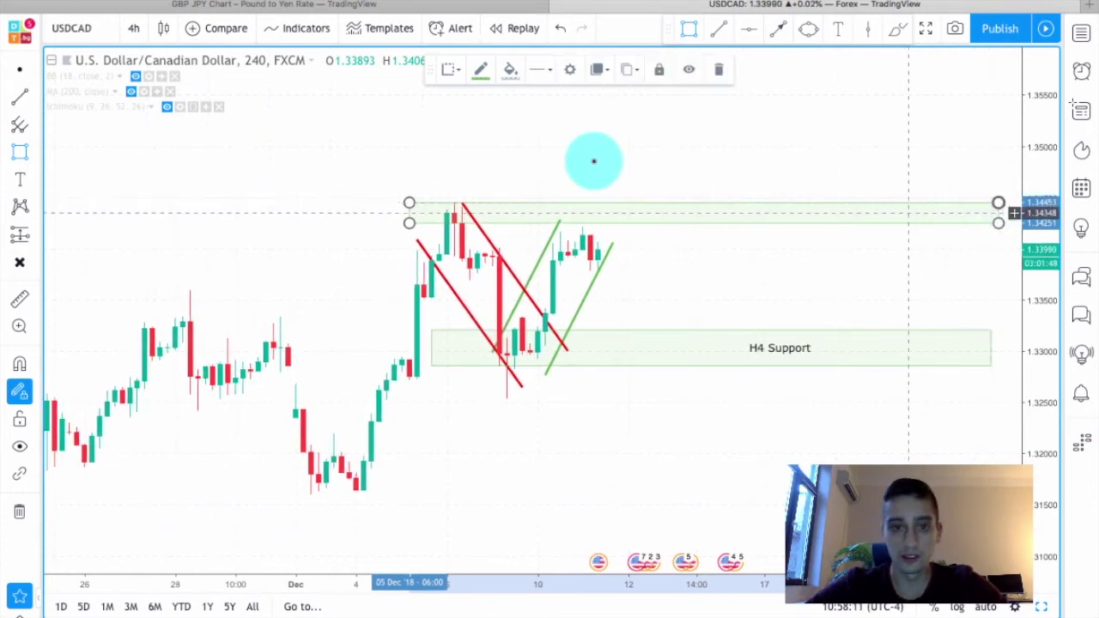
Set the upper zone rectangle's border and fill to red.
click(480, 69)
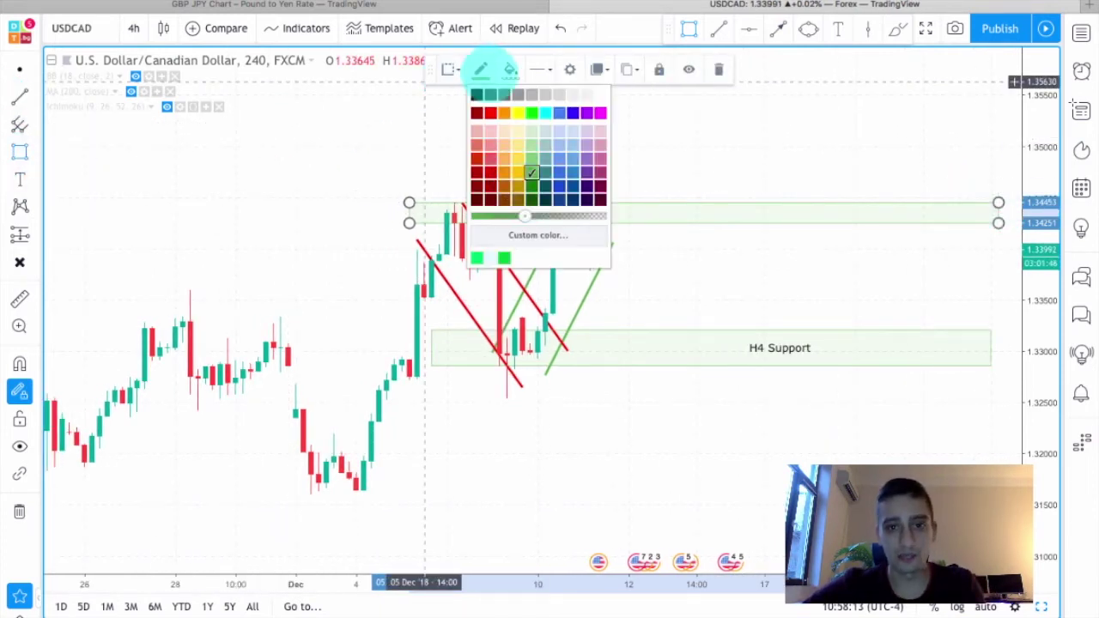
click(490, 112)
click(510, 68)
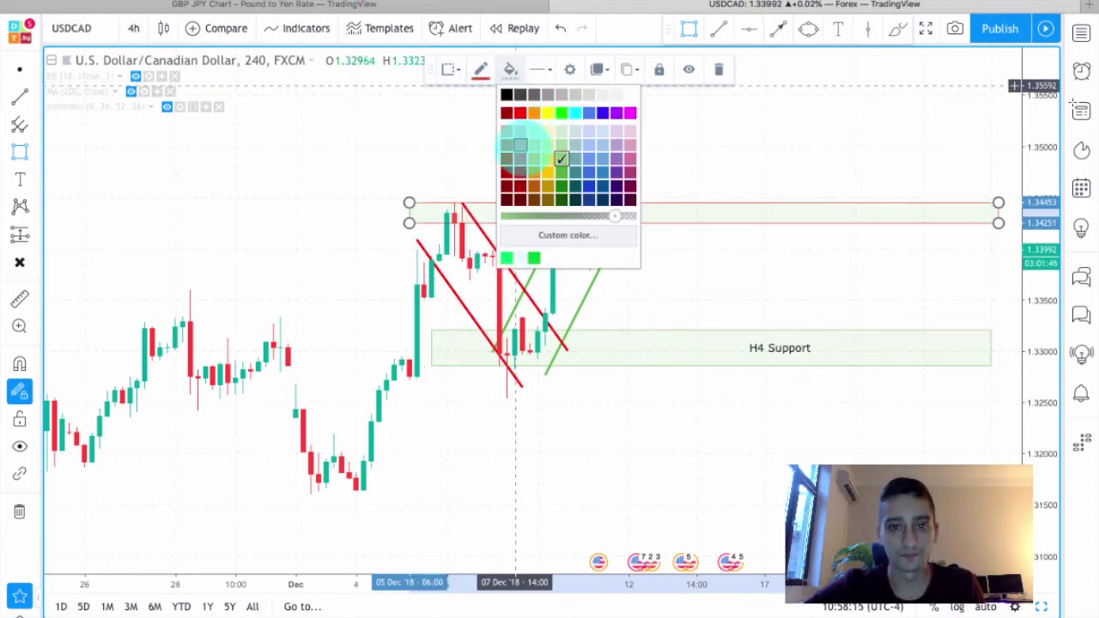
click(520, 113)
Add the text label "H4 Resistance" to the red zone and position it near the middle of the rectangle.
click(20, 179)
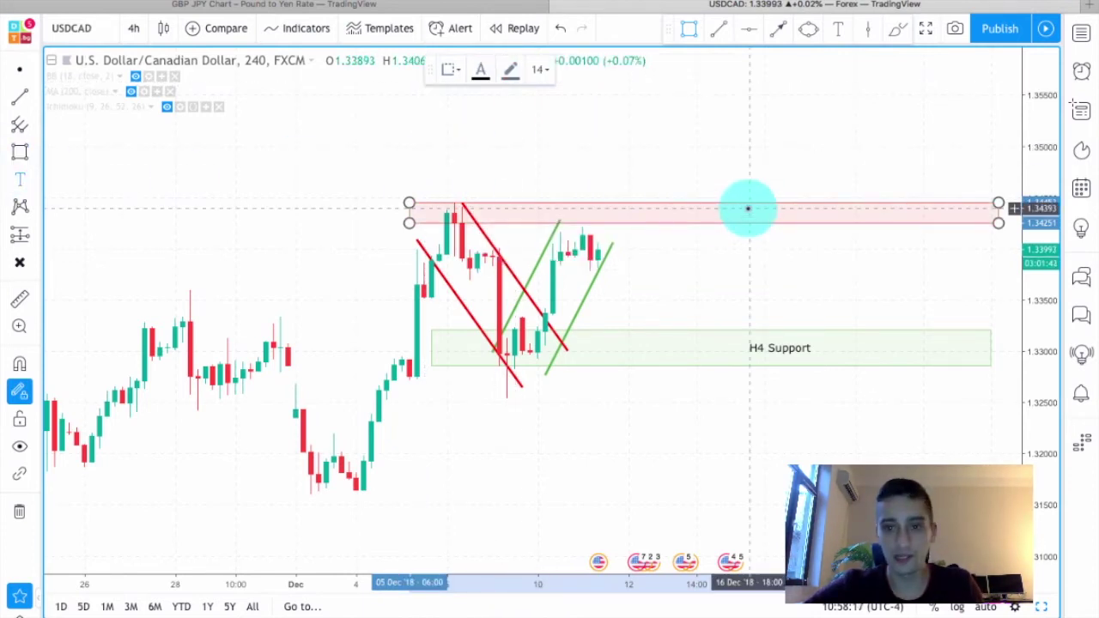
click(750, 211)
text(H4 Resistance)
click(597, 512)
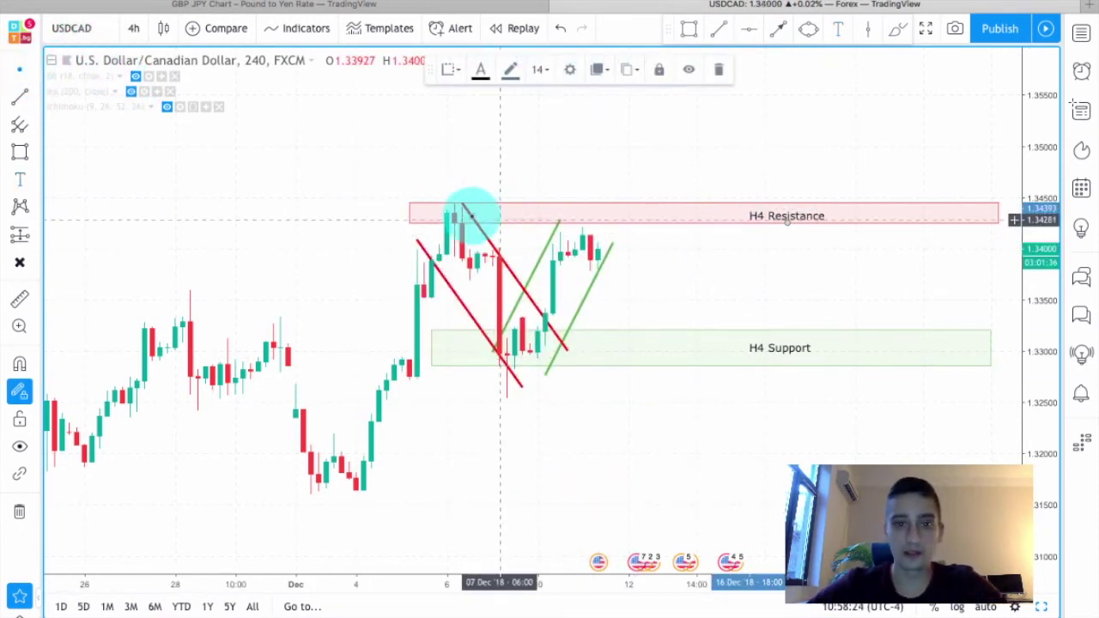
drag(768, 215, 734, 215)
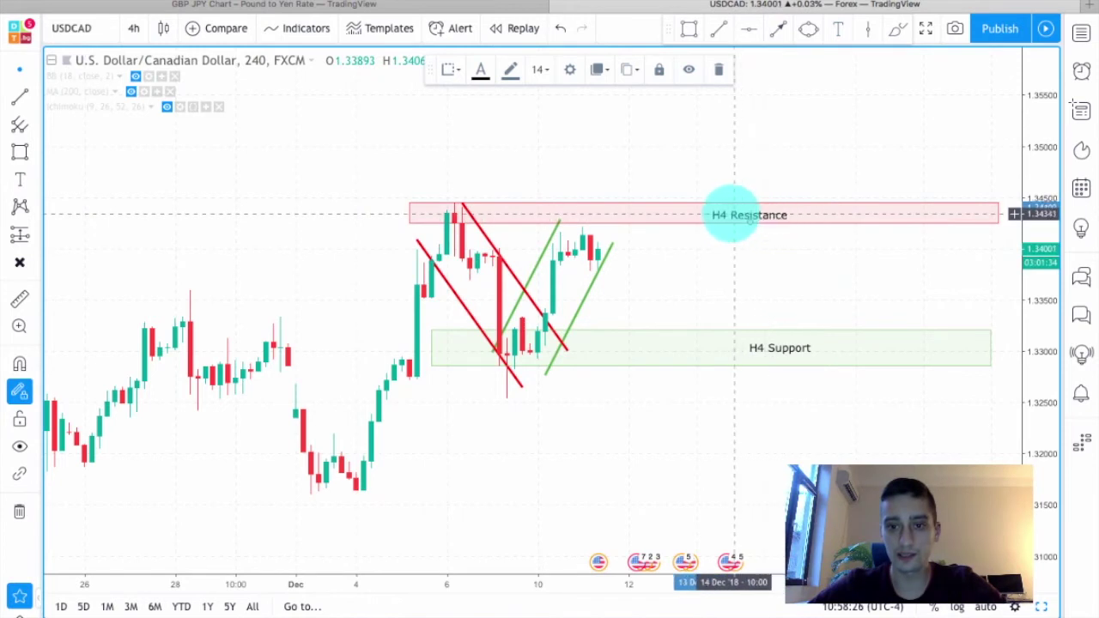
click(714, 249)
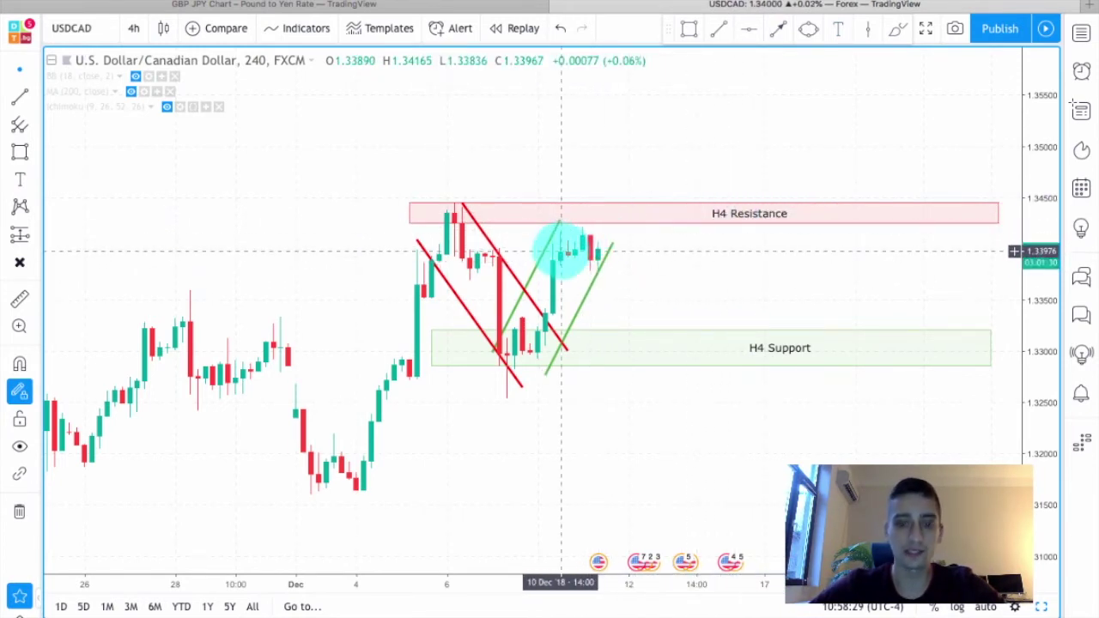
Switch the USDCAD chart to the 1 hour timeframe and frame the channels together with the H4 zones.
click(133, 28)
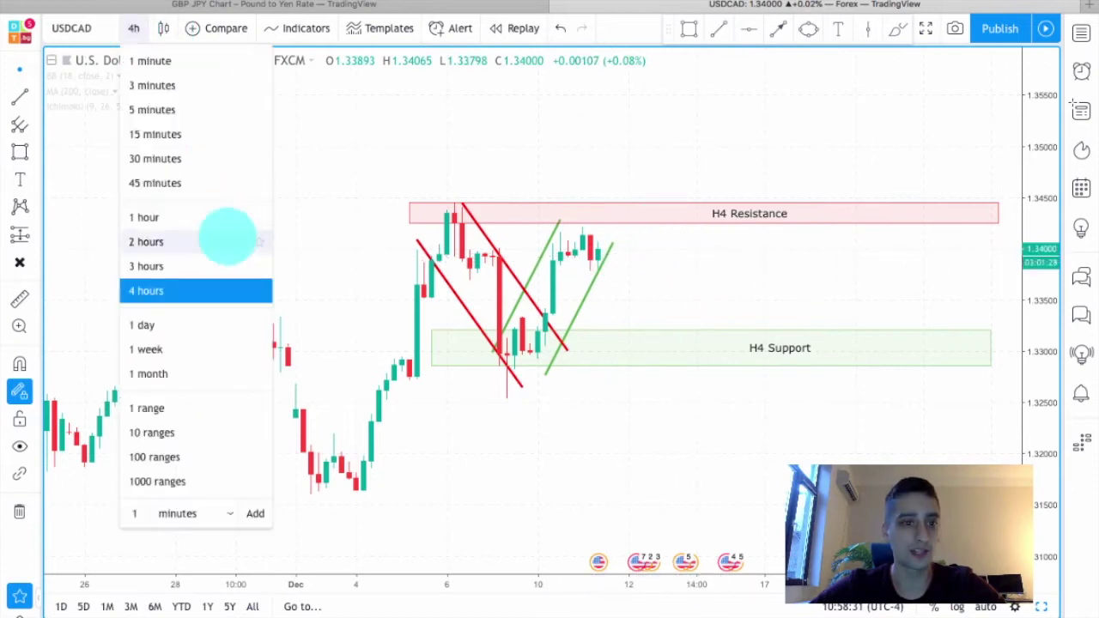
click(191, 222)
scroll(699, 263, down, 3)
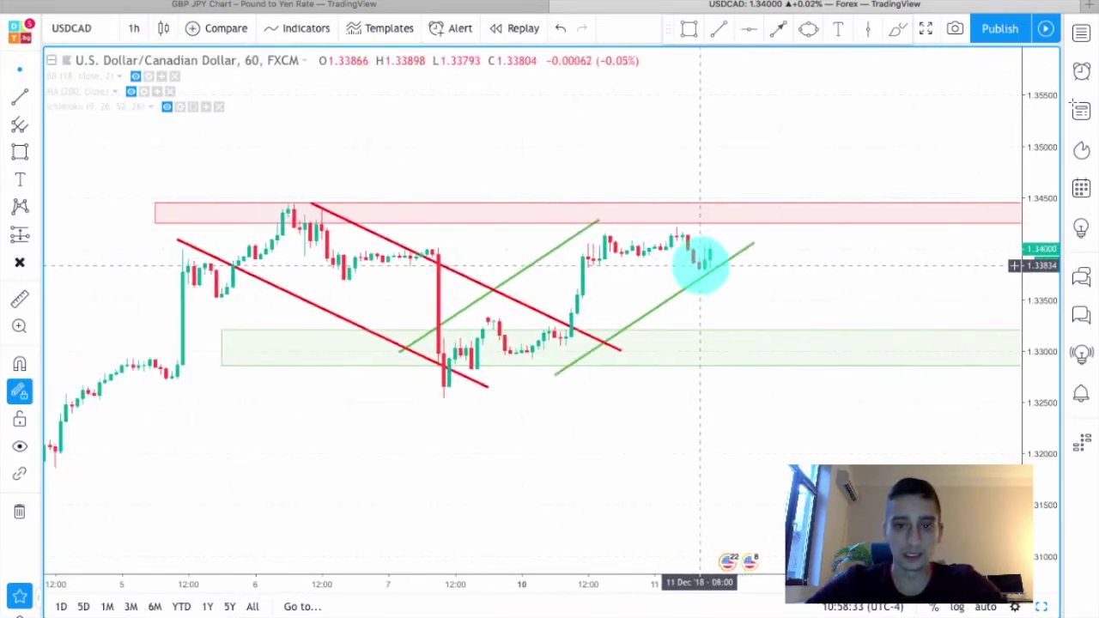
mouse_move(1027, 391)
mouse_down()
mouse_move(1030, 321)
mouse_move(960, 290)
mouse_move(798, 297)
mouse_up()
scroll(920, 281, up, 1)
scroll(798, 298, down, 2)
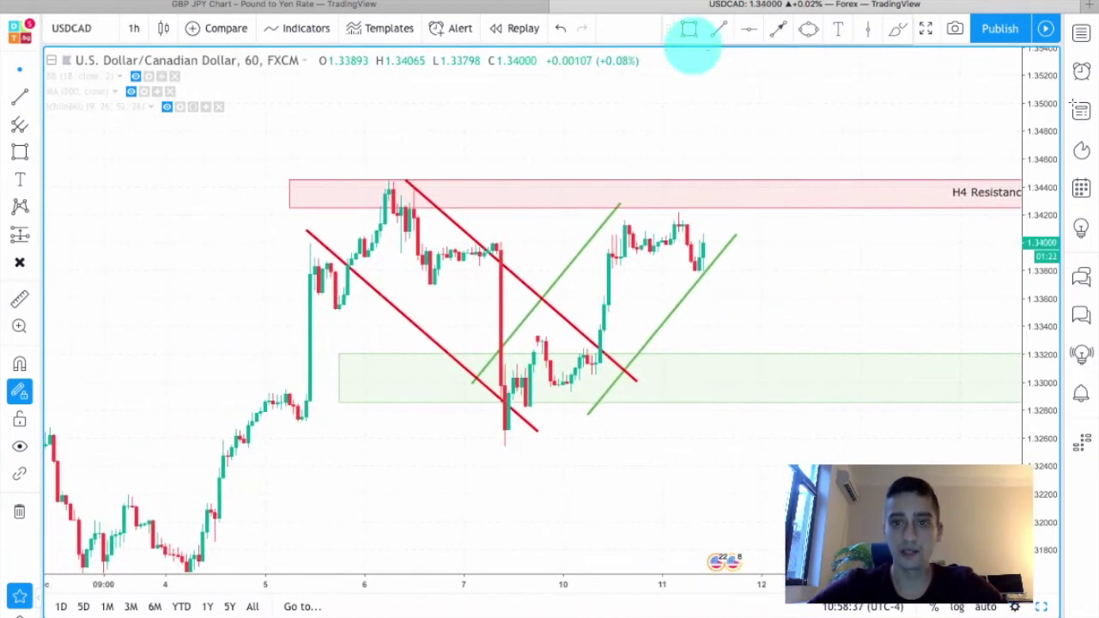
With a blue brush, circle the candles near 1.3320 where price leaves the red channel and trace the rise and double top that follow.
click(897, 28)
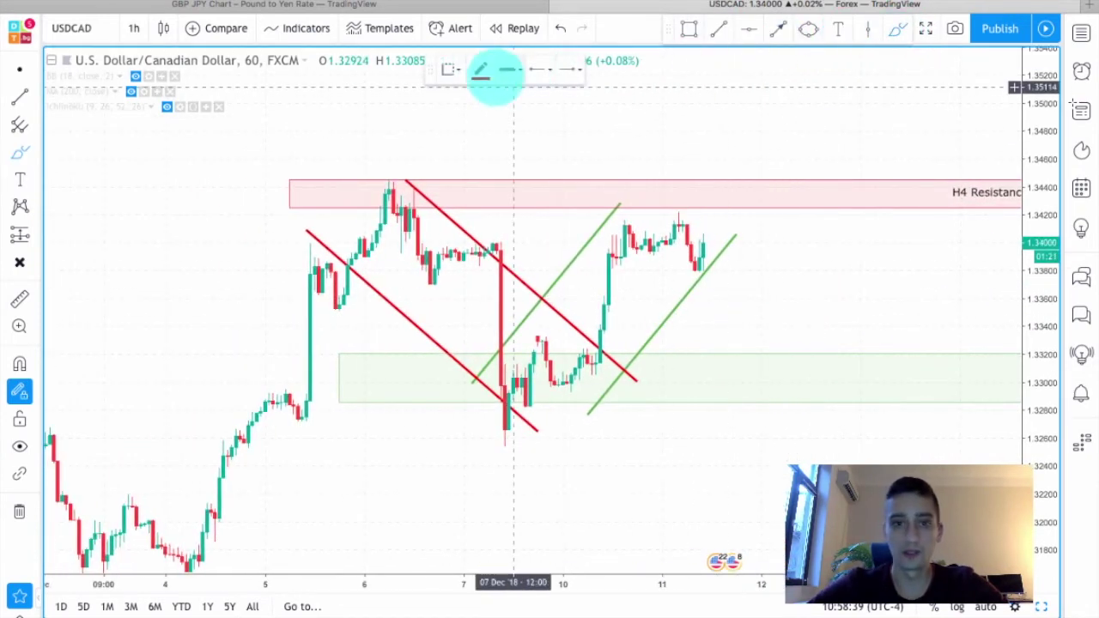
click(481, 69)
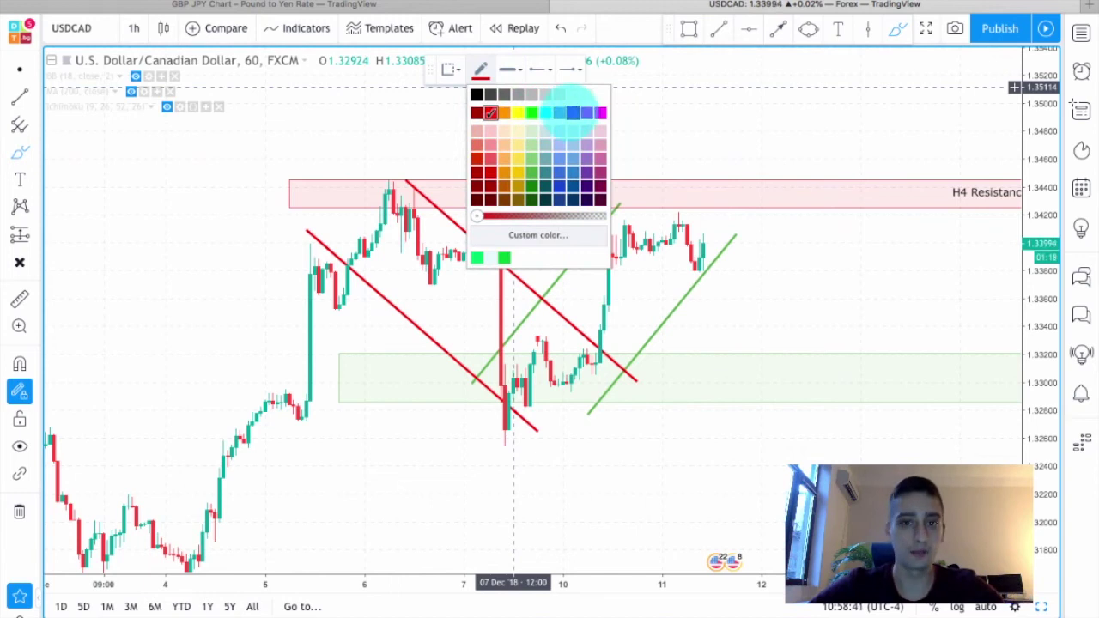
click(573, 113)
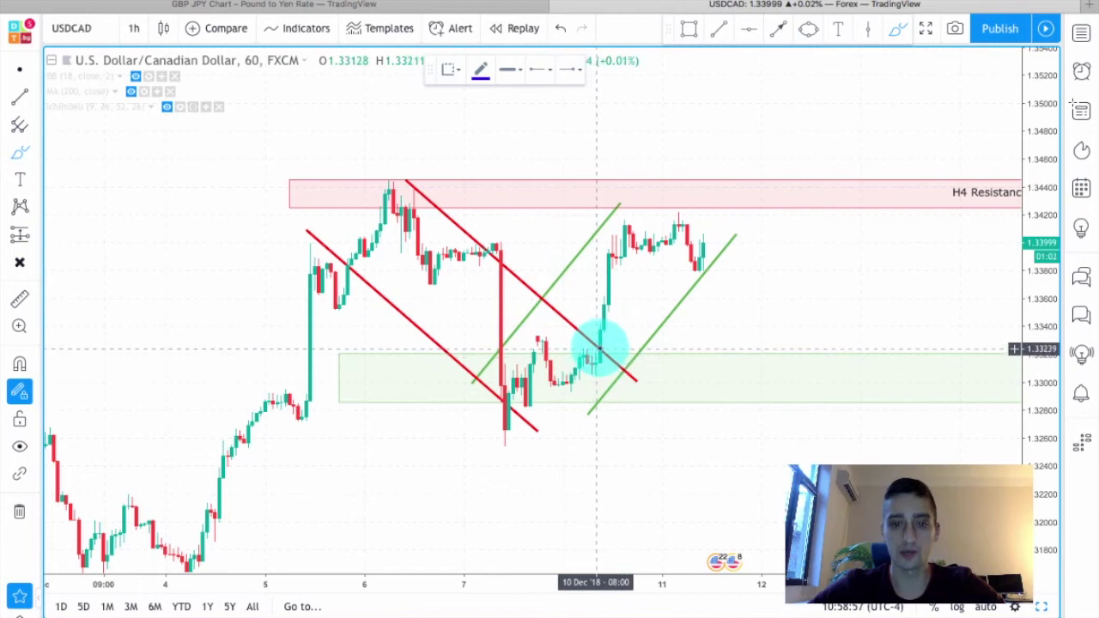
mouse_move(601, 347)
mouse_down()
mouse_move(609, 369)
mouse_move(607, 300)
mouse_move(631, 227)
mouse_move(657, 245)
mouse_move(676, 230)
mouse_move(688, 240)
mouse_up()
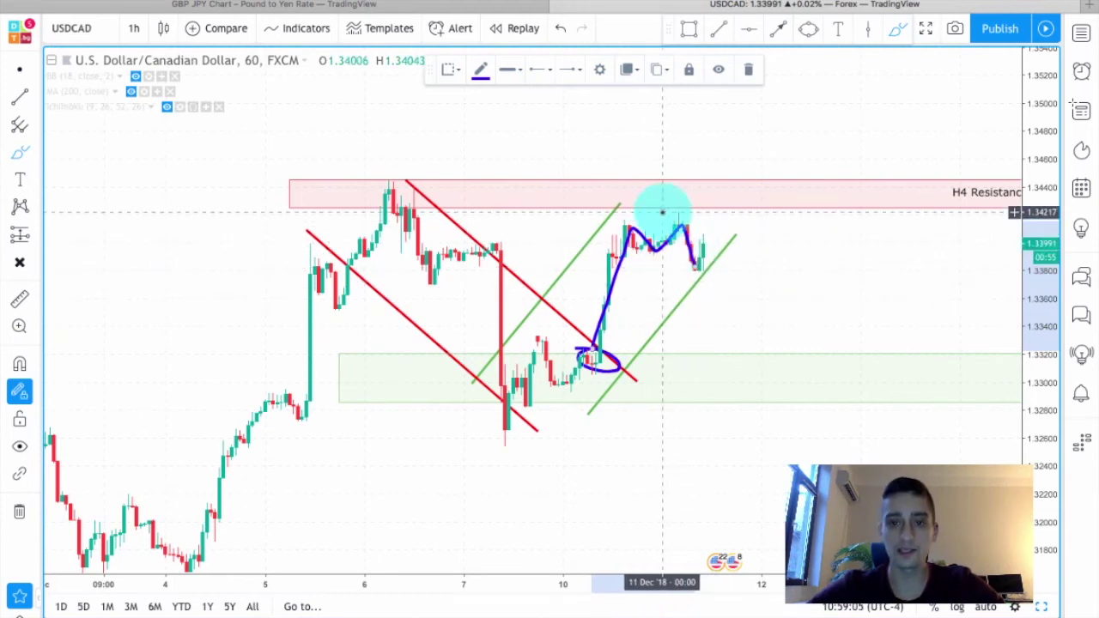
Sketch a blue freehand arrow from below the latest candles down into the green H4 support zone, ending at about 1.3300.
scroll(689, 239, up, 1)
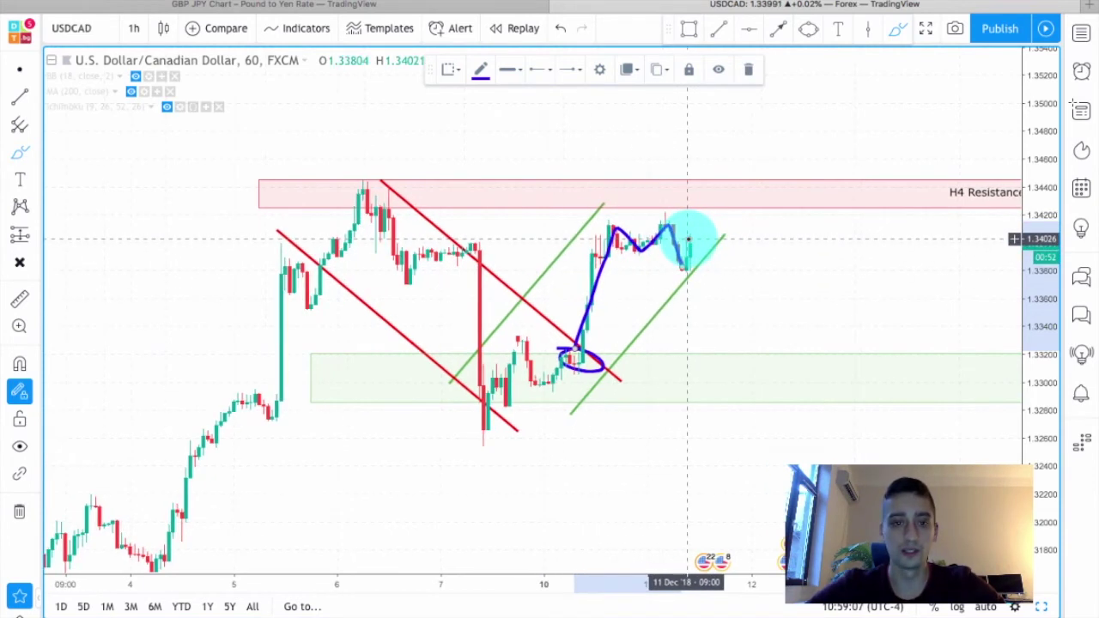
scroll(613, 272, down, 2)
scroll(698, 256, up, 2)
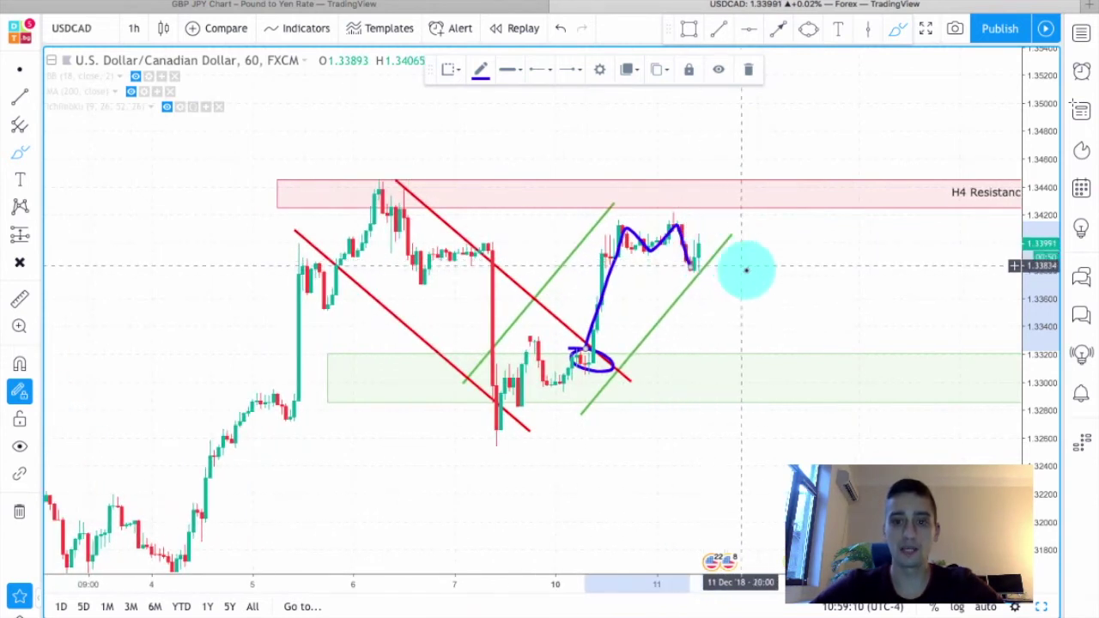
mouse_move(700, 280)
mouse_down()
mouse_move(744, 386)
mouse_move(740, 352)
mouse_up()
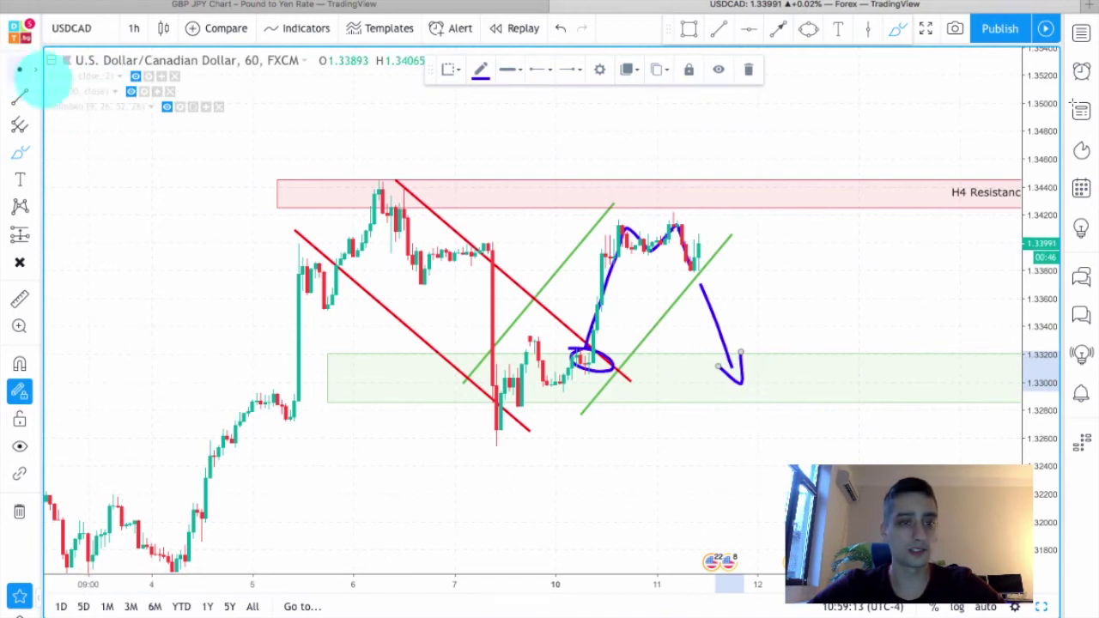
click(442, 150)
Show the hidden Bollinger Bands indicator on the 1-hour chart.
scroll(442, 148, down, 2)
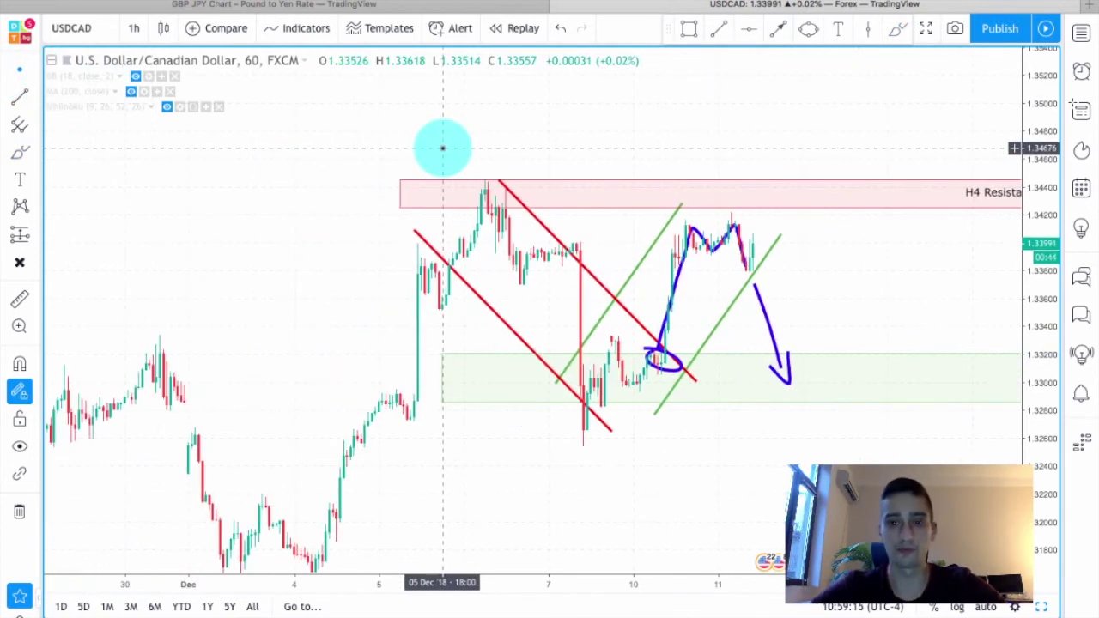
scroll(523, 189, up, 2)
drag(763, 296, 758, 309)
scroll(736, 272, up, 1)
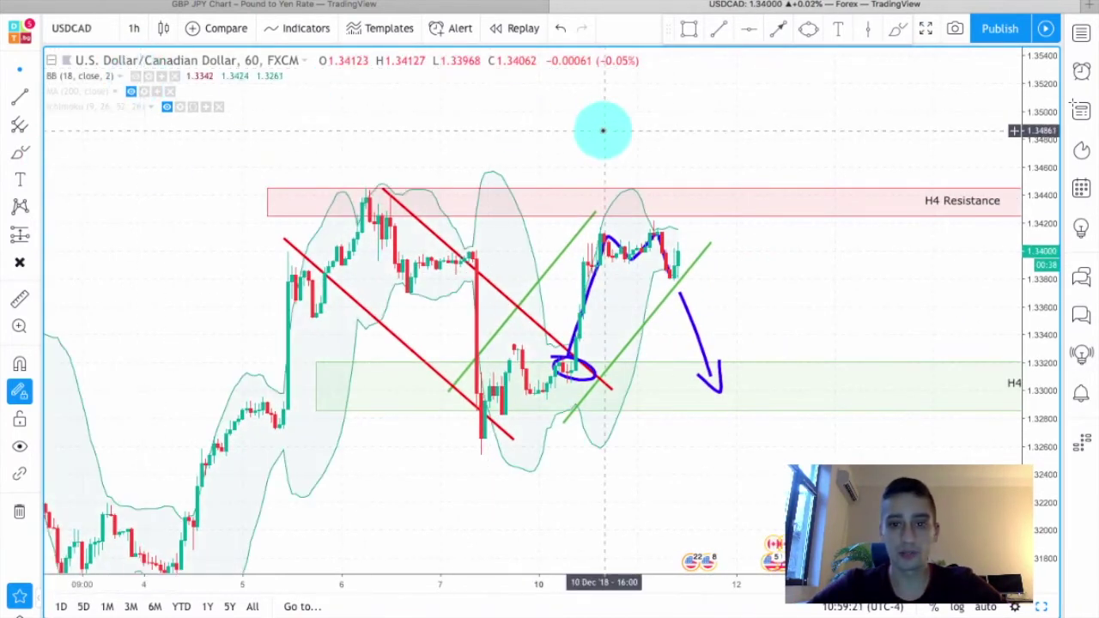
Draw a horizontal red trend line over the recent highs at about 1.3417 and place a copy under the recent lows at about 1.3380.
click(720, 28)
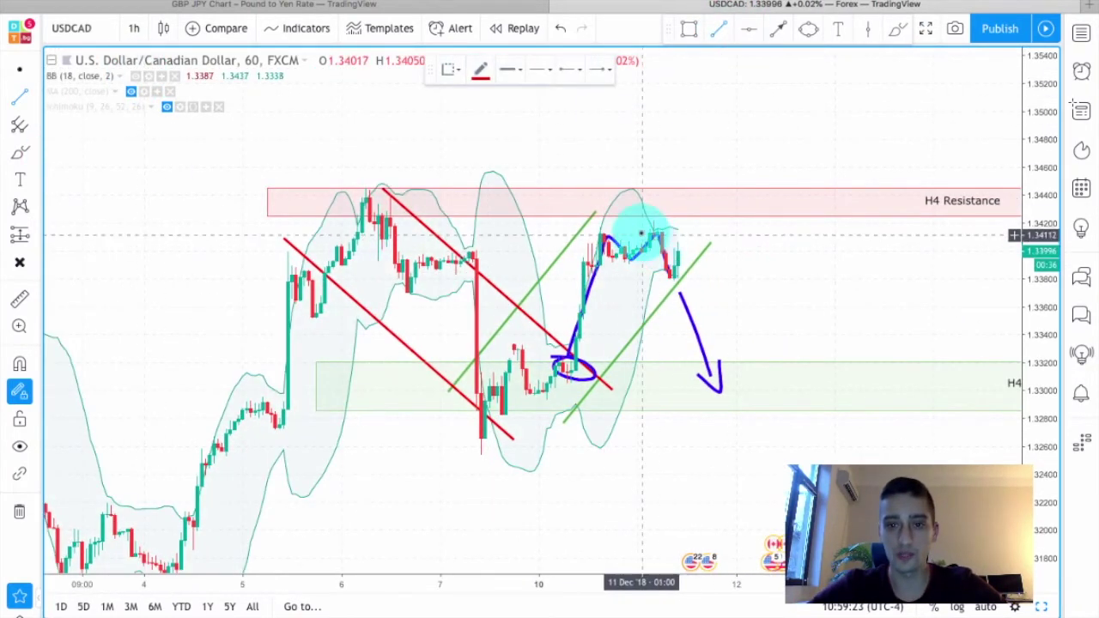
drag(629, 228, 797, 227)
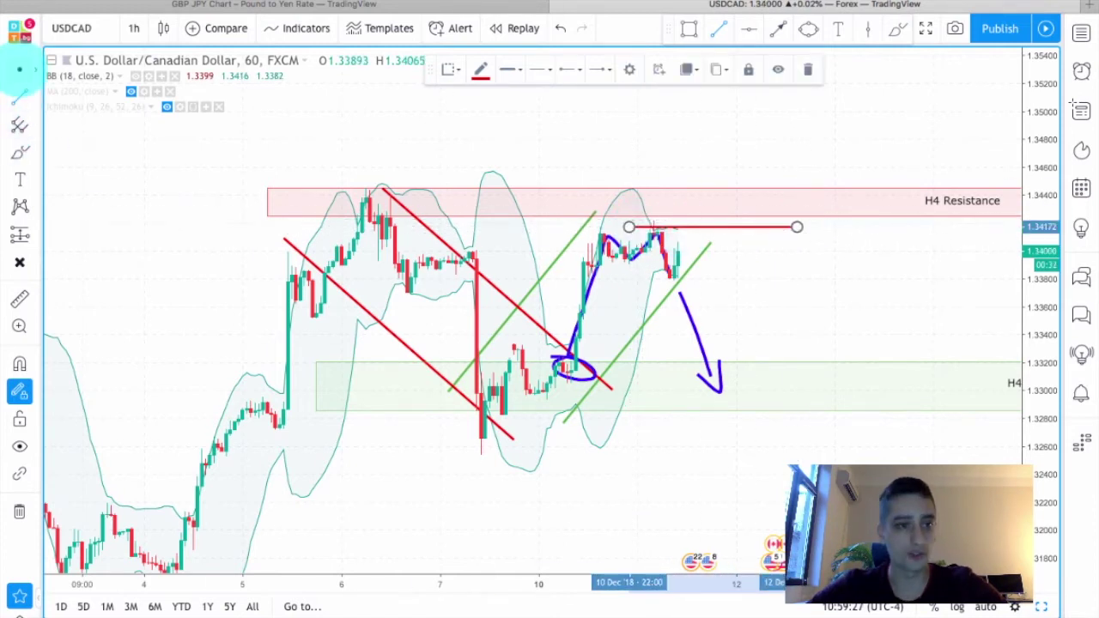
drag(709, 226, 711, 282)
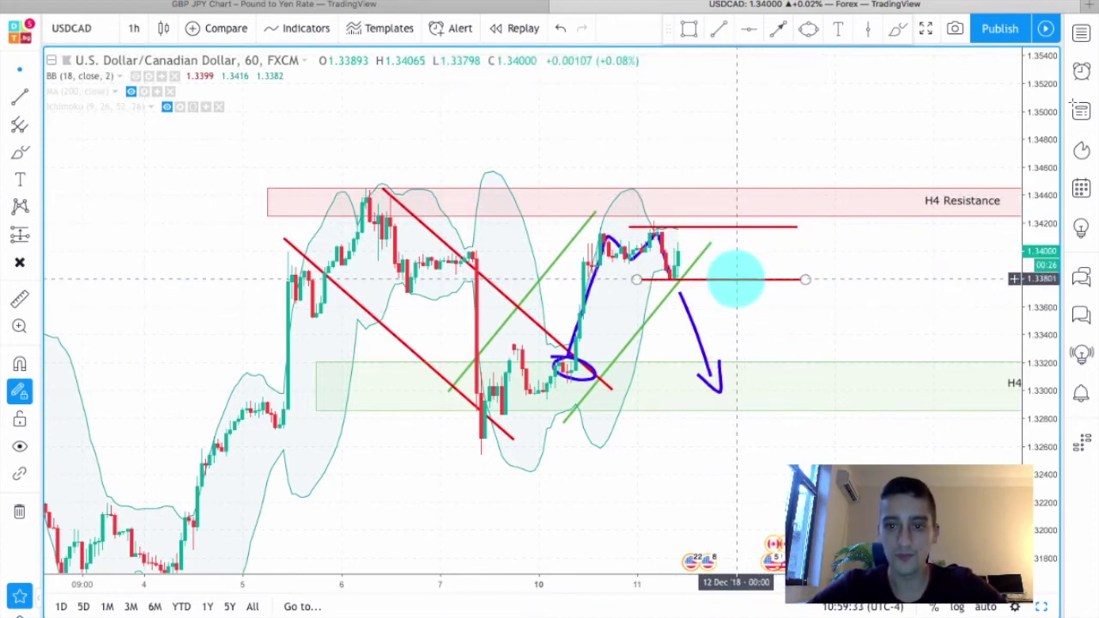
Set the colour of the lower horizontal line at the recent lows to dark green.
click(481, 72)
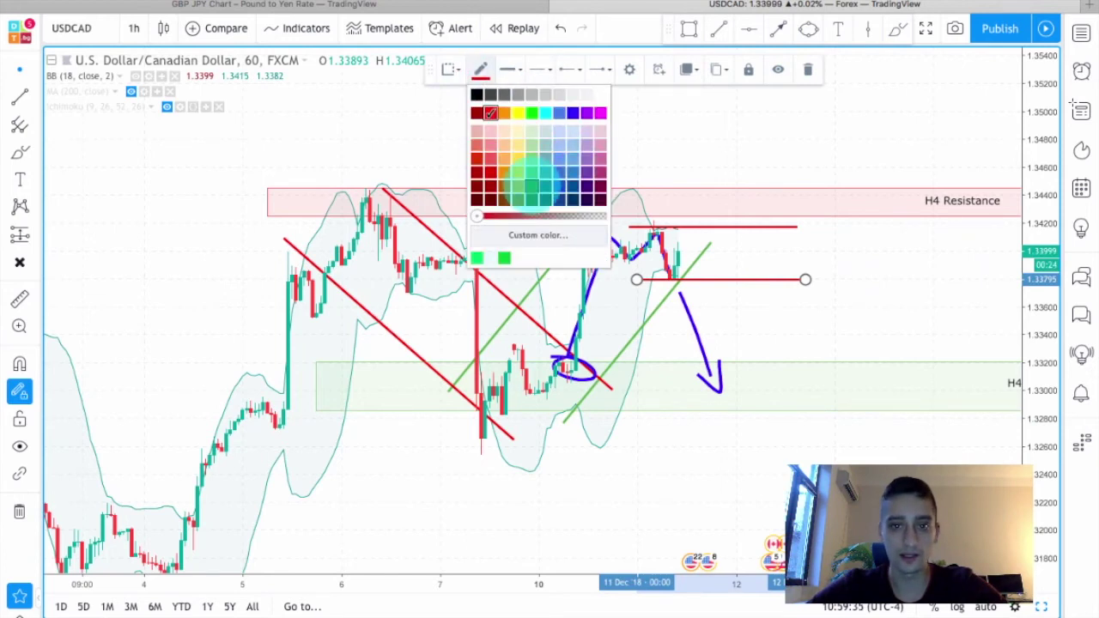
click(532, 183)
click(732, 218)
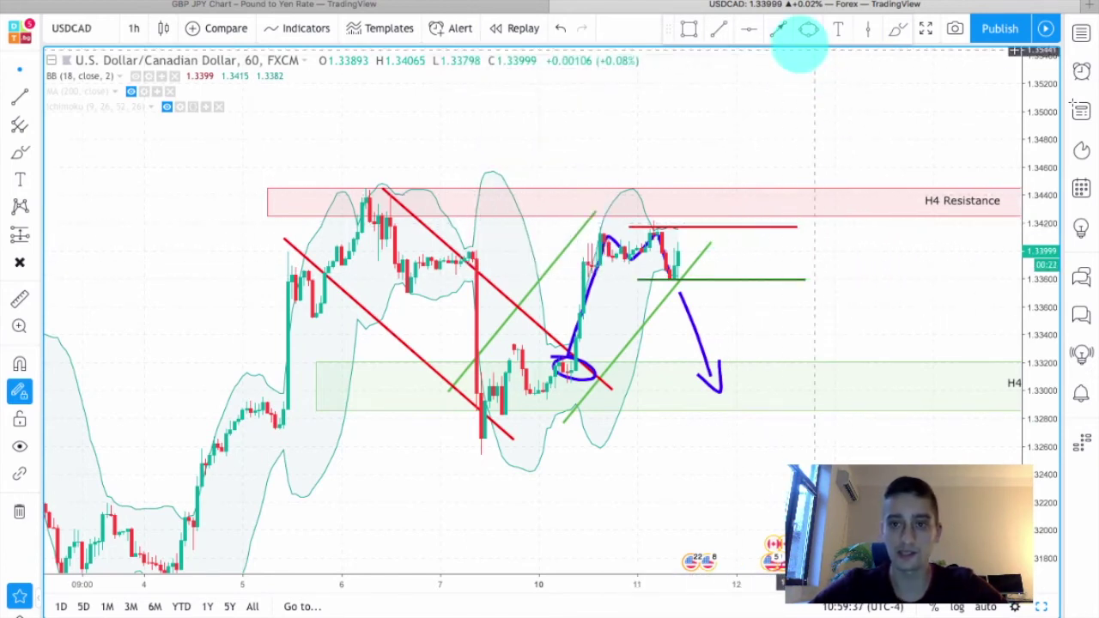
Brush a falling blue resistance line from the 6 Dec peak across the recent highs, ending at about 1.3398 beyond the latest candles.
click(898, 29)
click(625, 245)
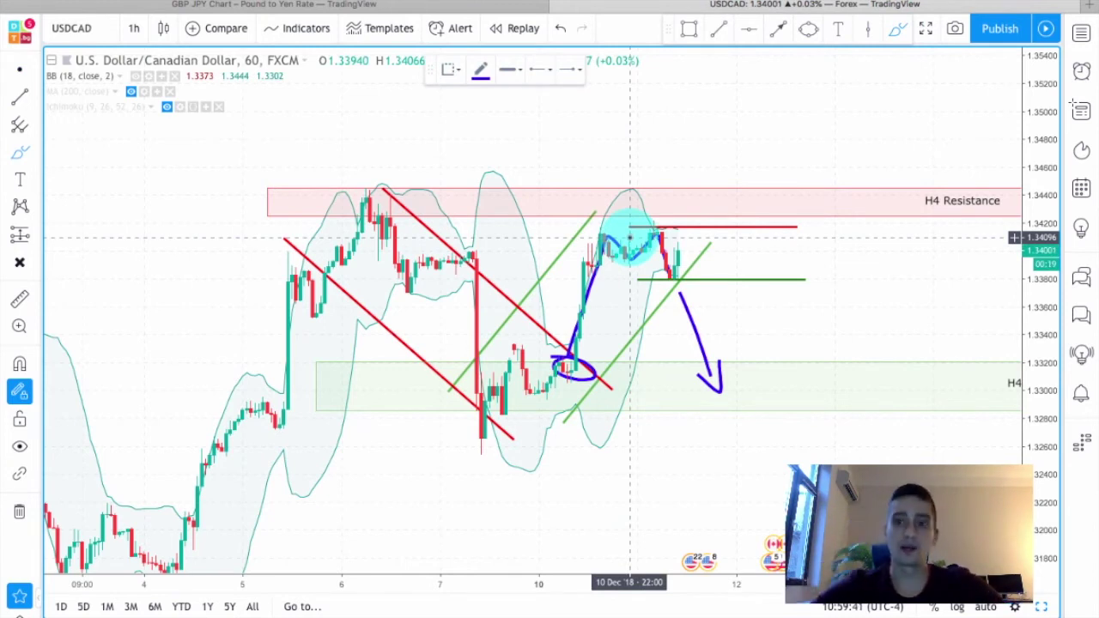
drag(353, 186, 817, 252)
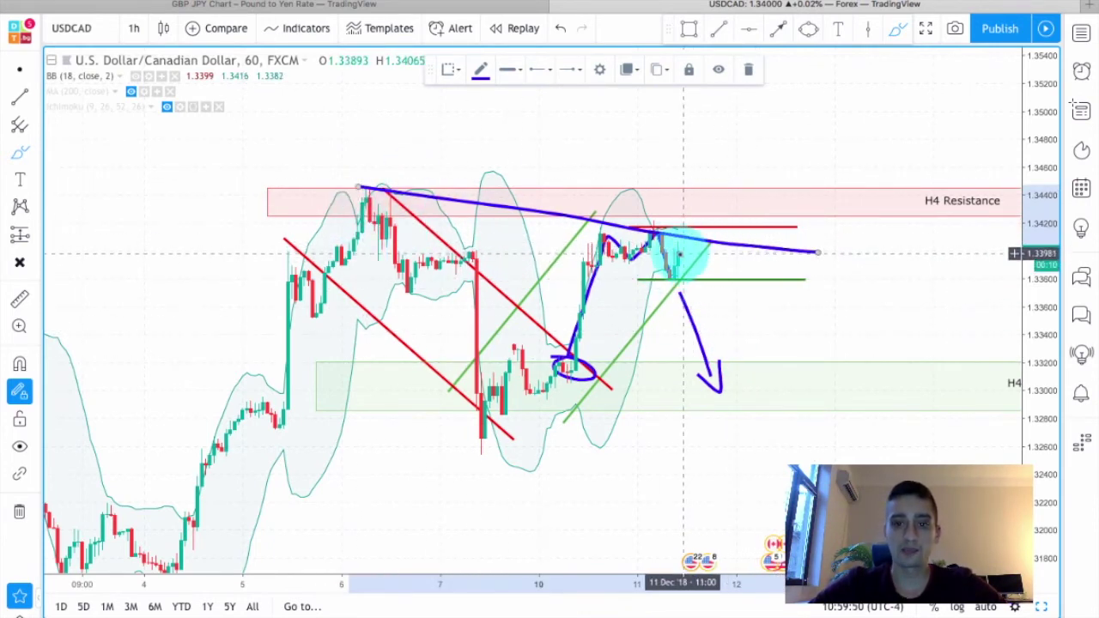
Draw orange arrows zigzagging from the latest high to the green line, up to about 1.3414 and back down to about 1.3380.
click(778, 31)
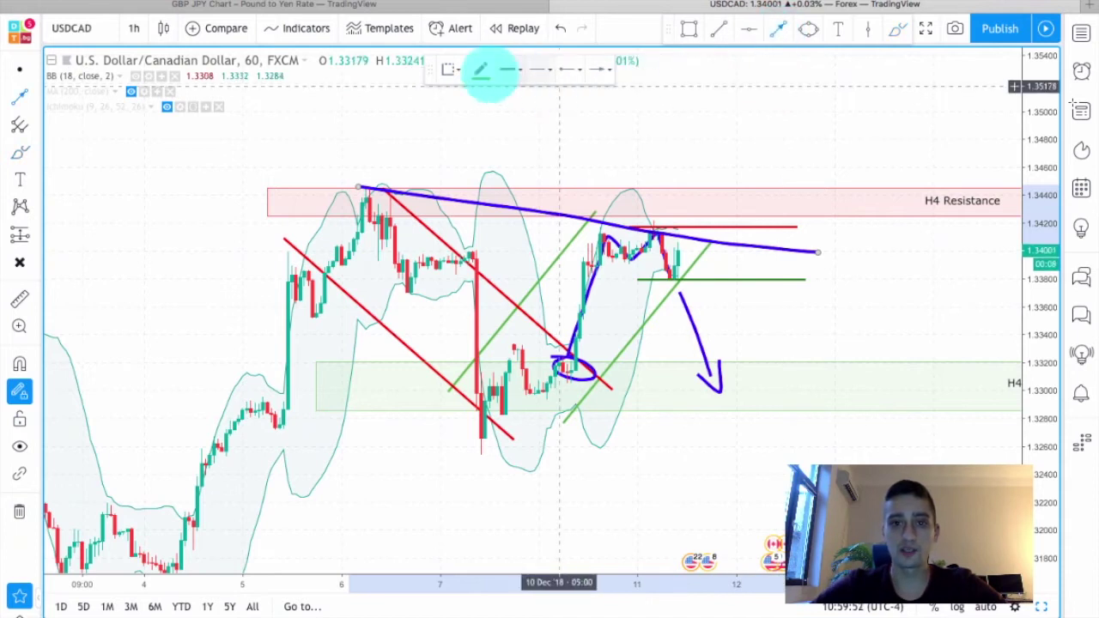
click(479, 70)
click(504, 112)
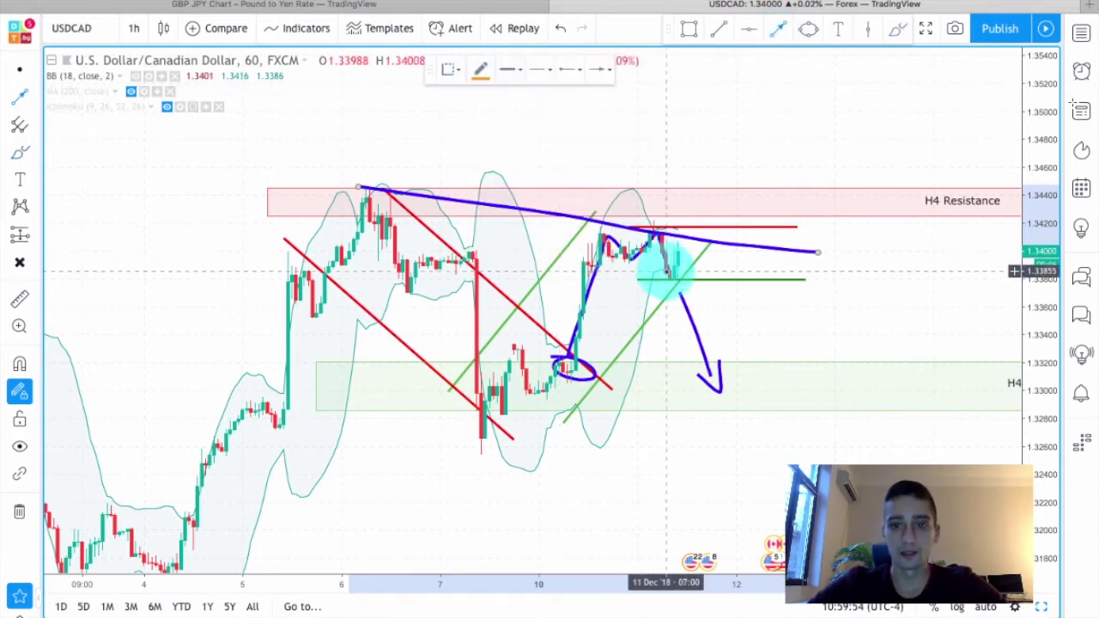
click(653, 236)
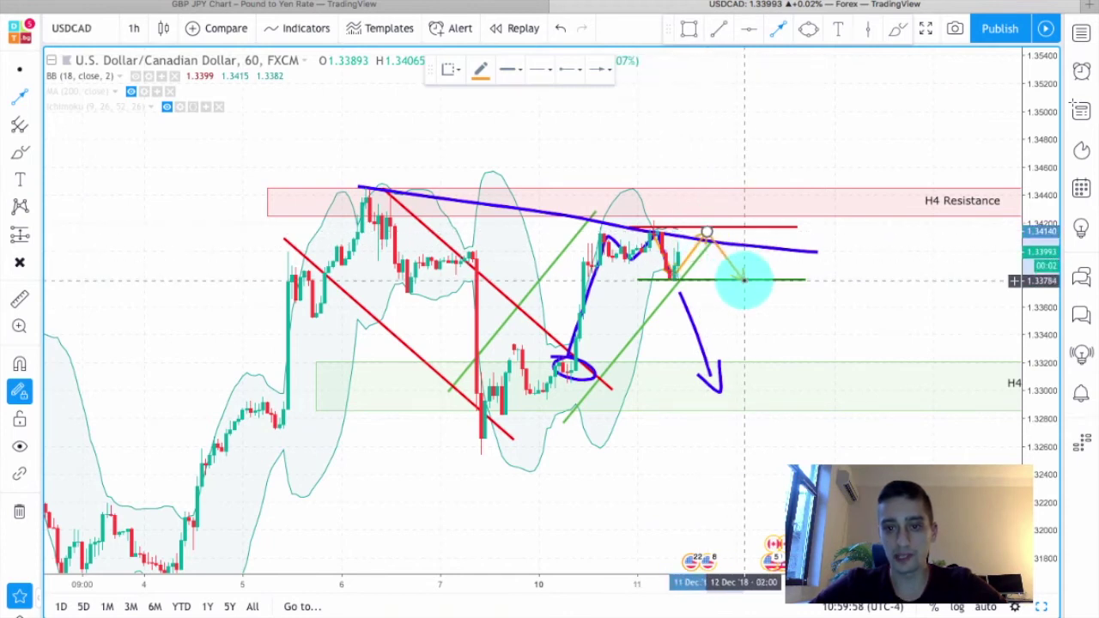
click(743, 279)
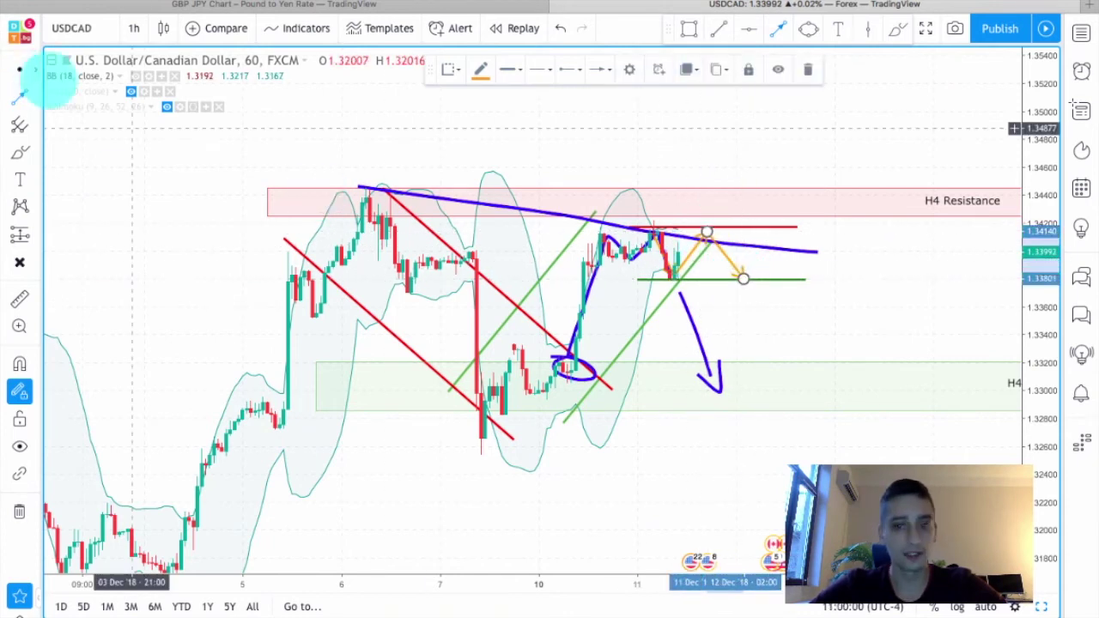
Extend the tip of the last orange arrow to just below the dark green line, at about 1.3373.
click(20, 69)
click(742, 306)
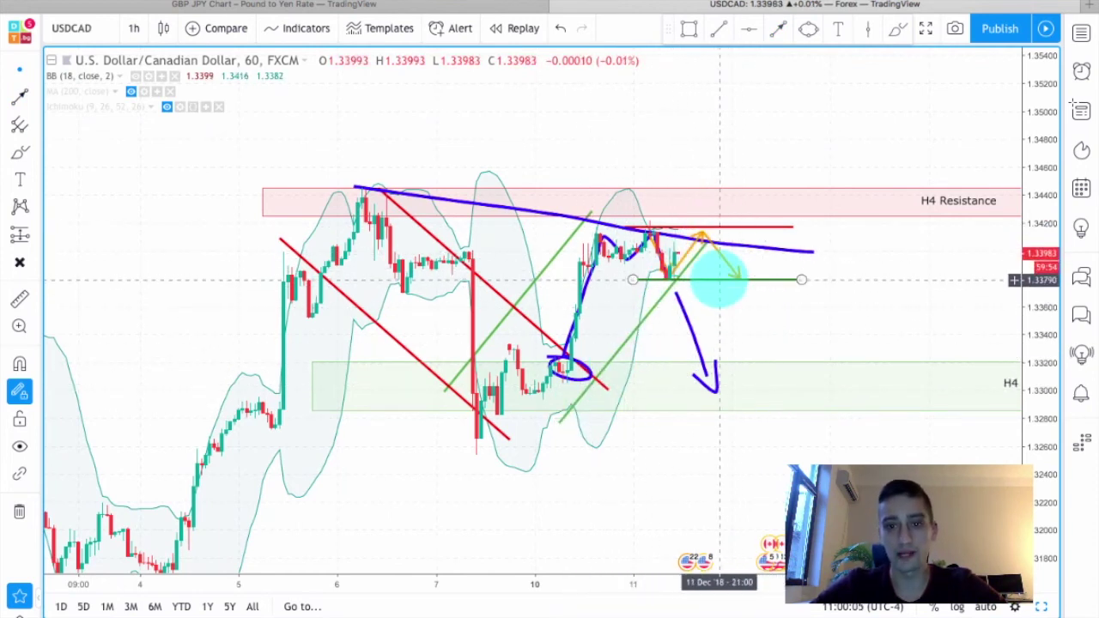
click(747, 289)
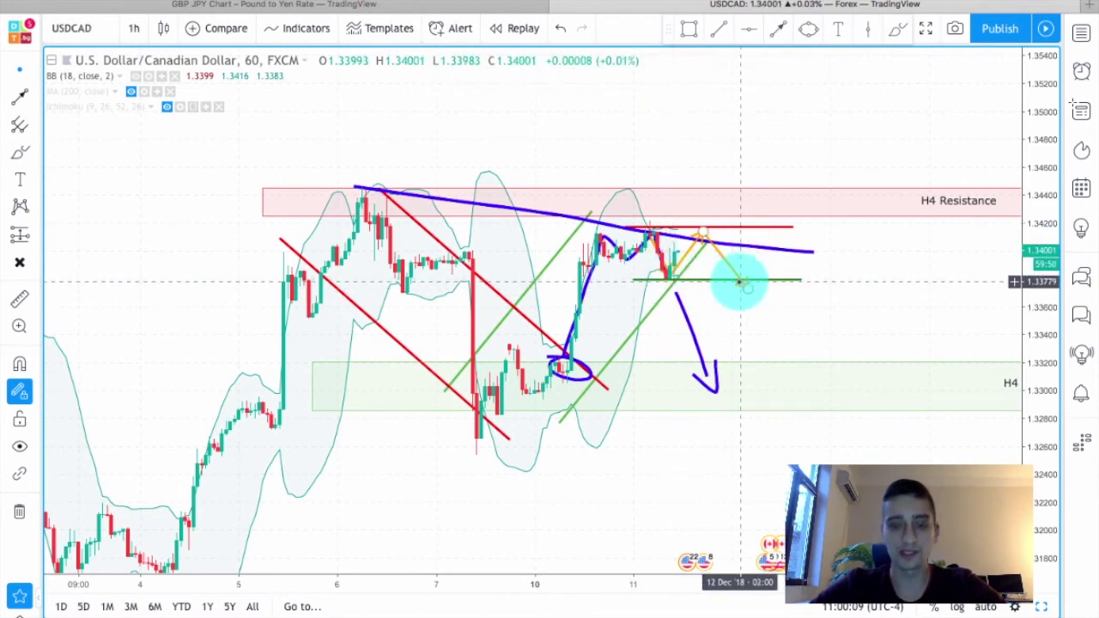
Draw another orange arrow from just below the green line at about 1.3373 down into the H4 support zone at about 1.3295.
scroll(748, 292, up, 3)
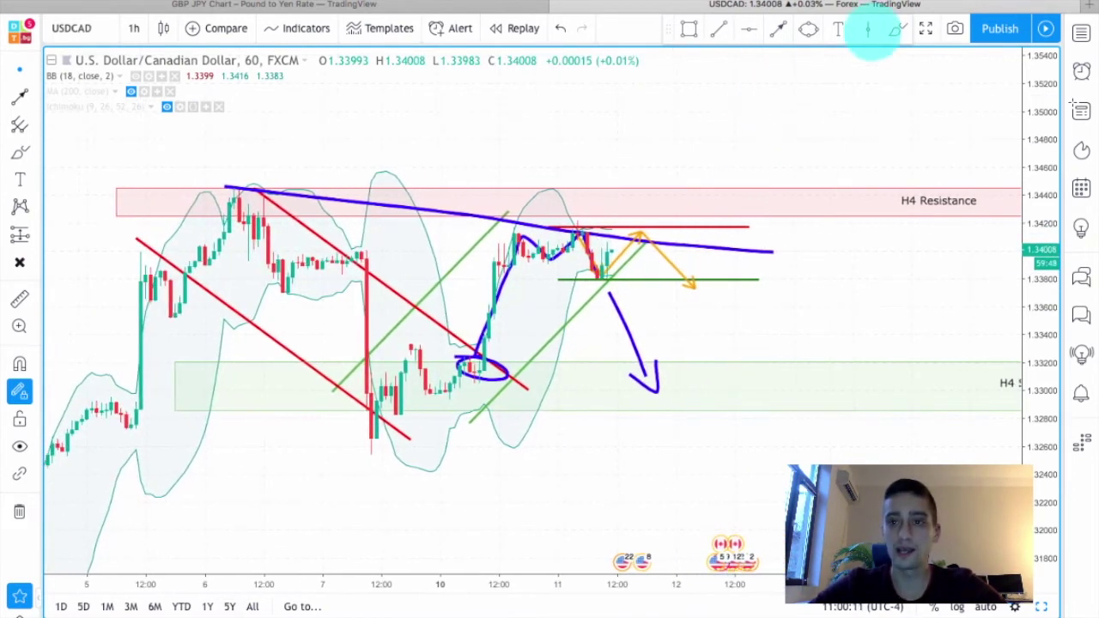
click(779, 31)
drag(710, 288, 794, 404)
click(795, 398)
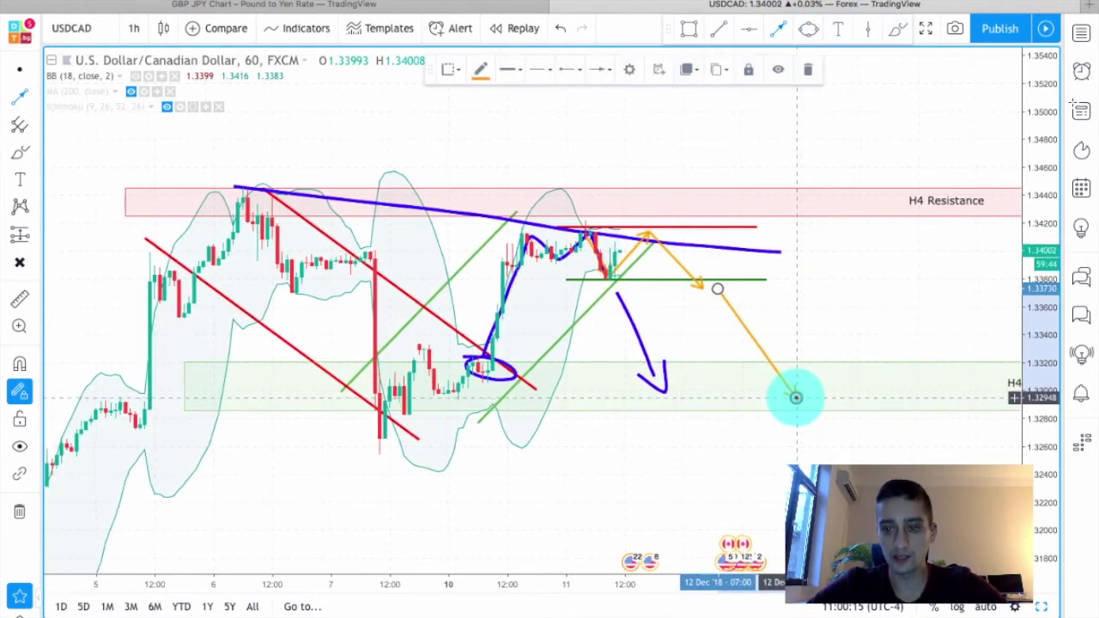
Add red horizontal lines at about 1.3207 and 1.3162 to mark the lower support levels from early December.
drag(971, 332, 737, 378)
drag(621, 321, 930, 325)
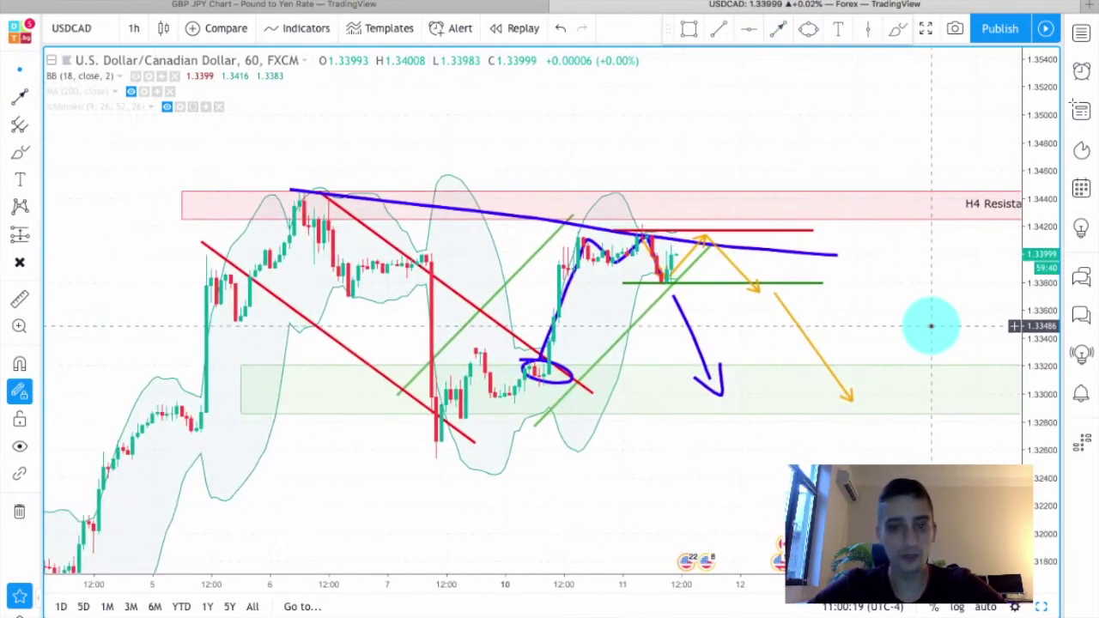
scroll(932, 325, down, 3)
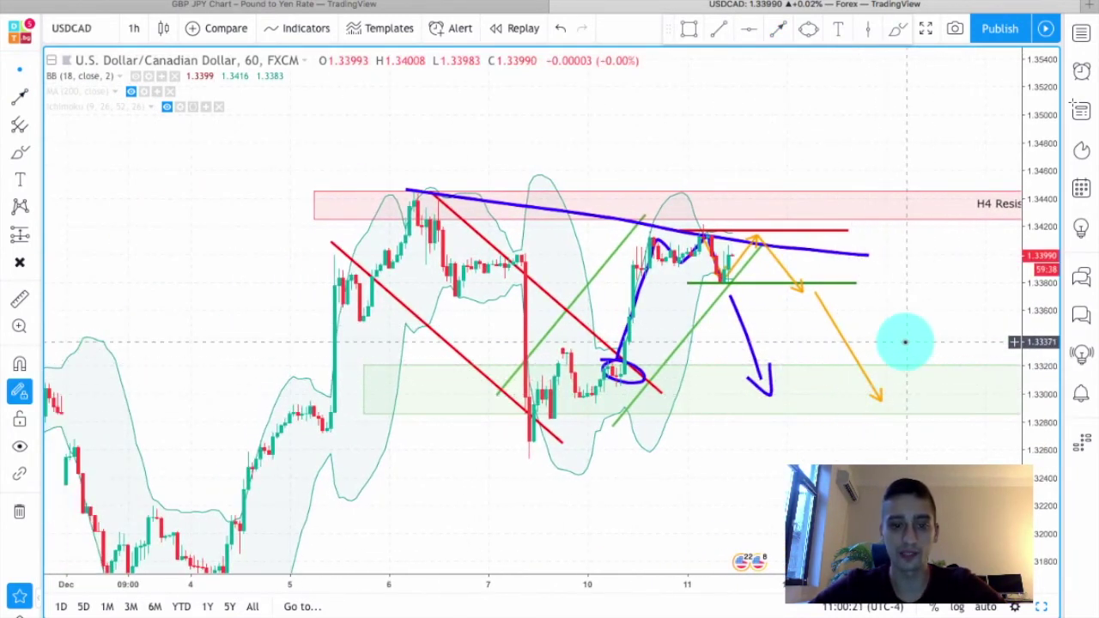
mouse_move(777, 407)
mouse_down()
mouse_move(780, 331)
mouse_move(776, 386)
mouse_move(764, 343)
mouse_up()
click(750, 28)
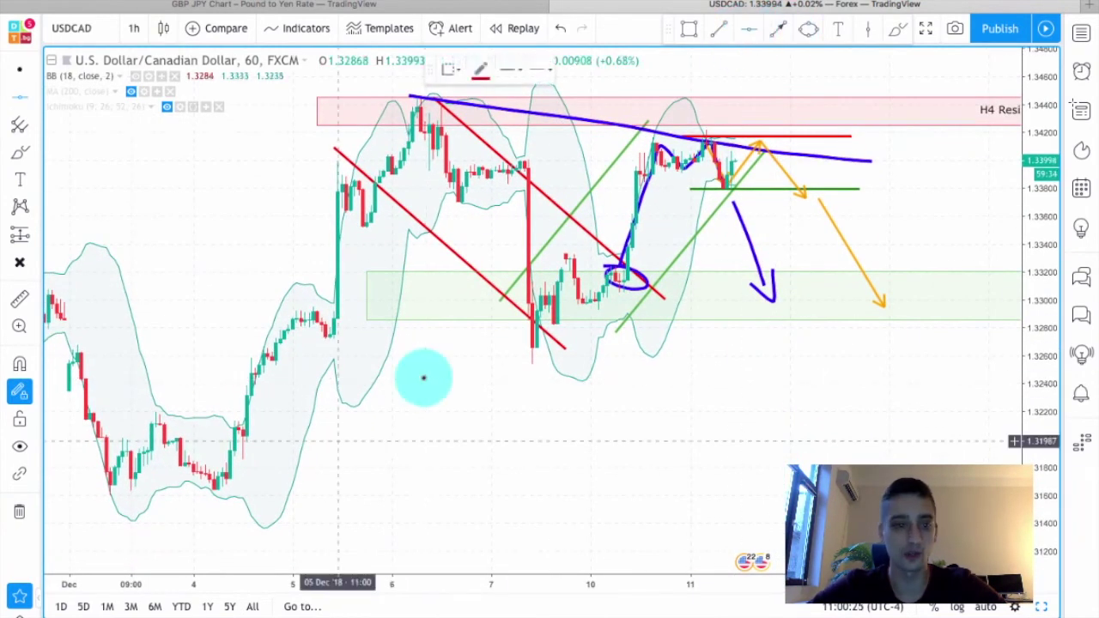
click(276, 431)
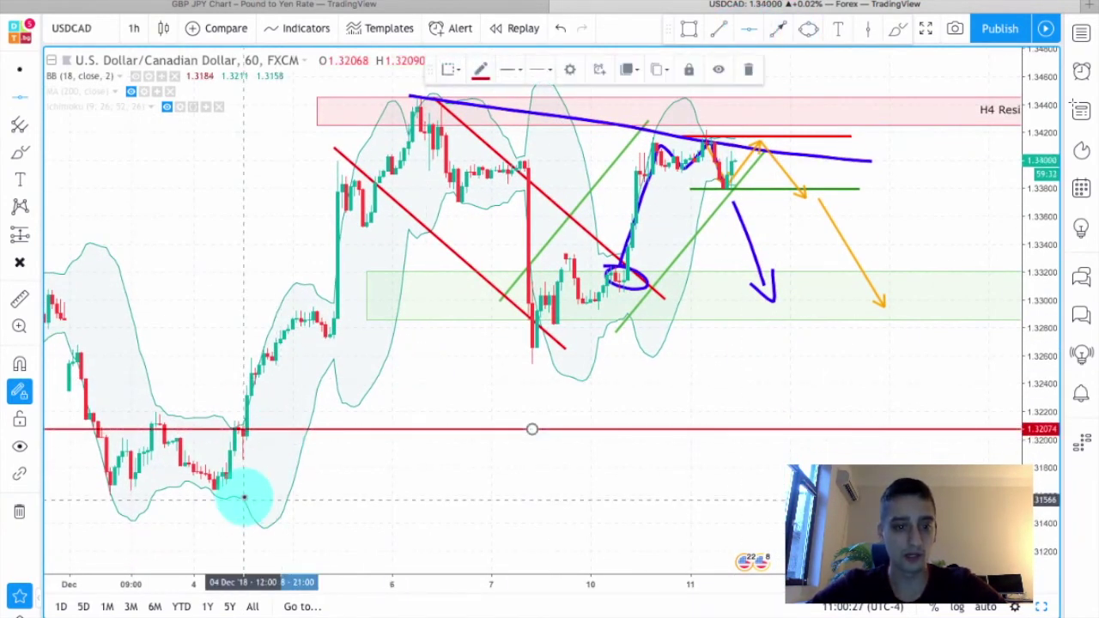
click(246, 493)
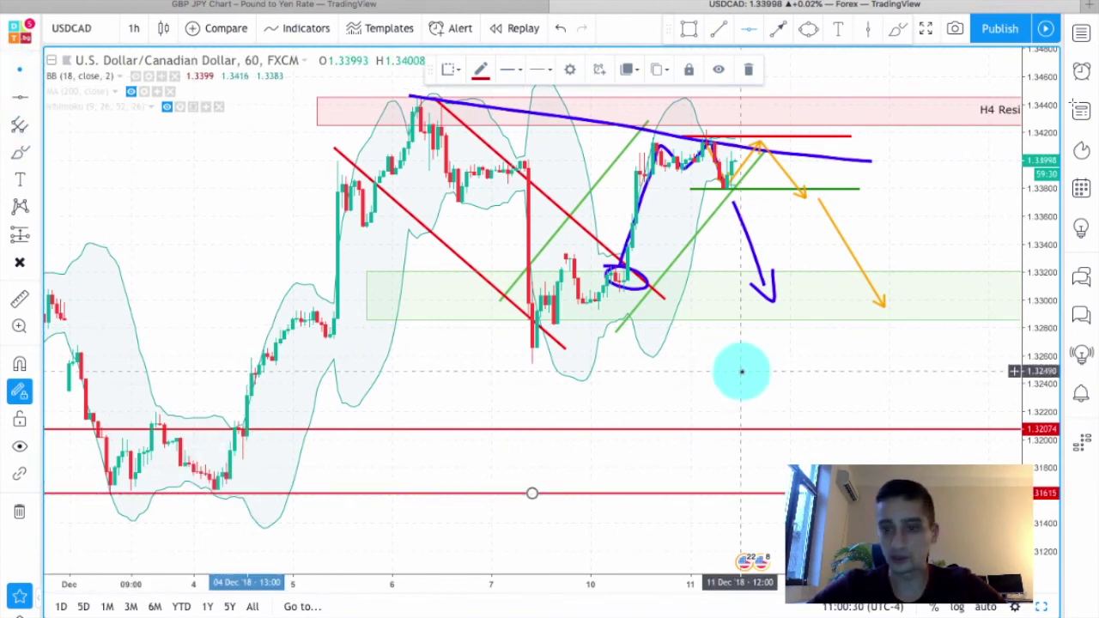
drag(811, 382, 614, 398)
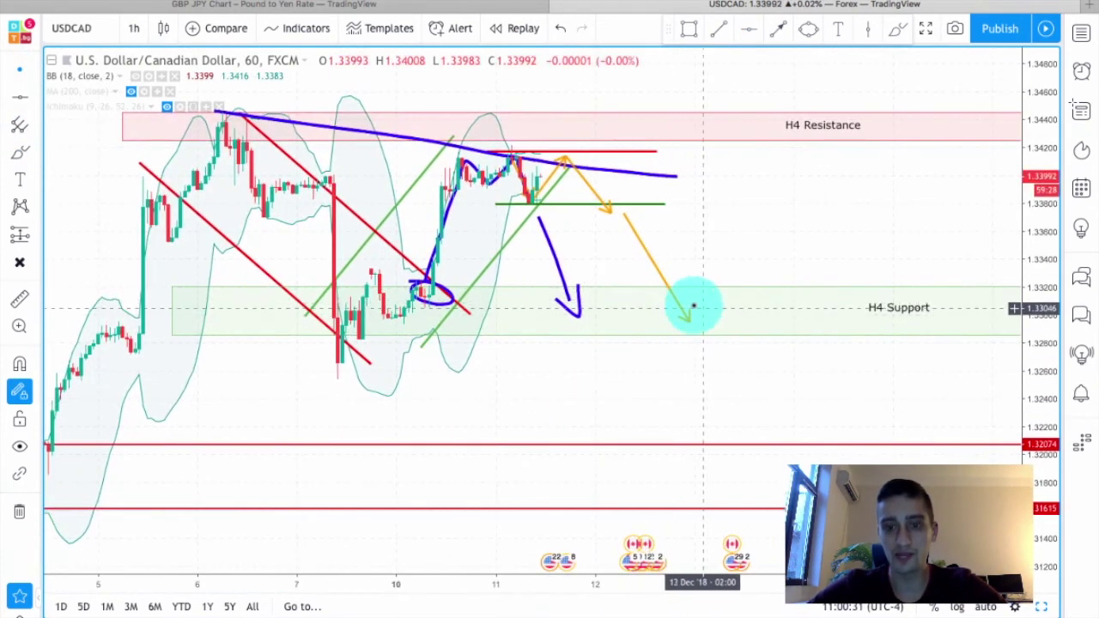
click(690, 321)
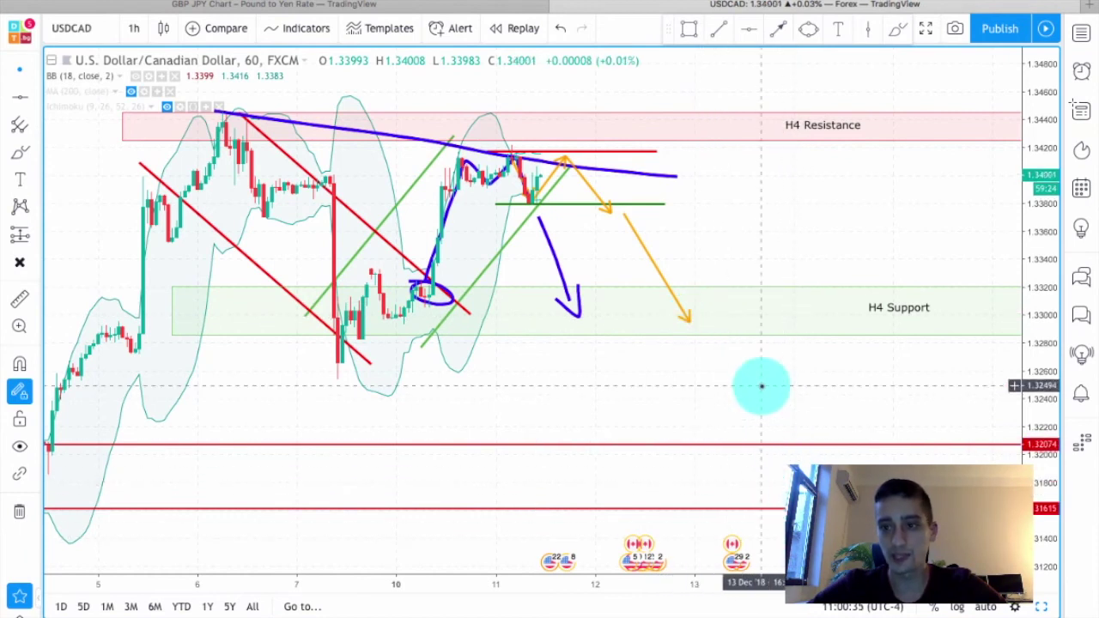
drag(761, 385, 841, 444)
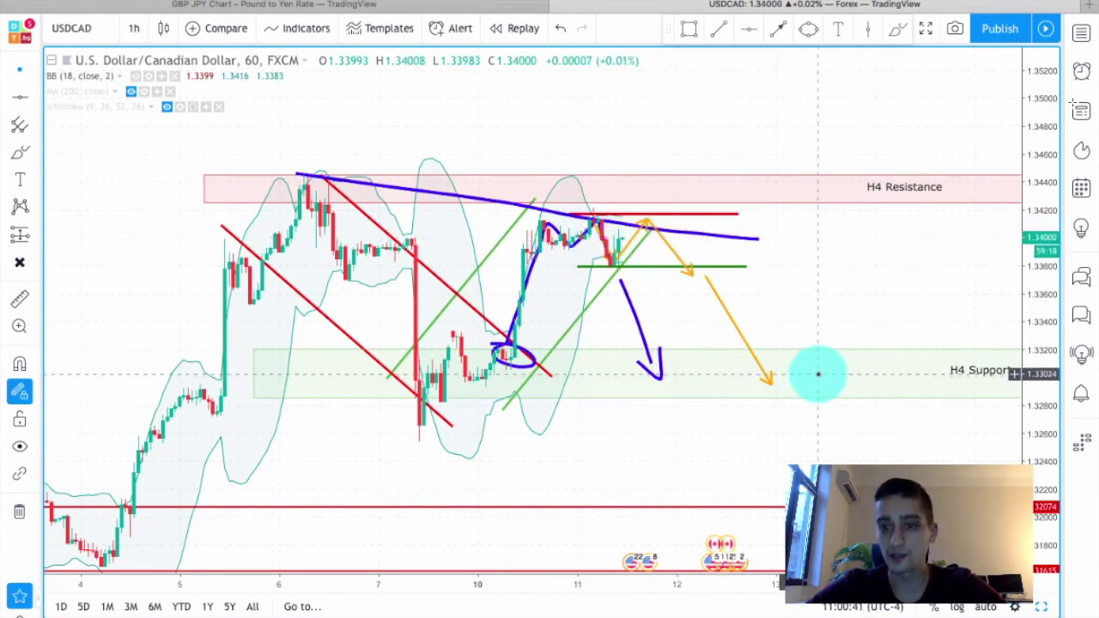
drag(831, 286, 898, 304)
scroll(707, 280, up, 1)
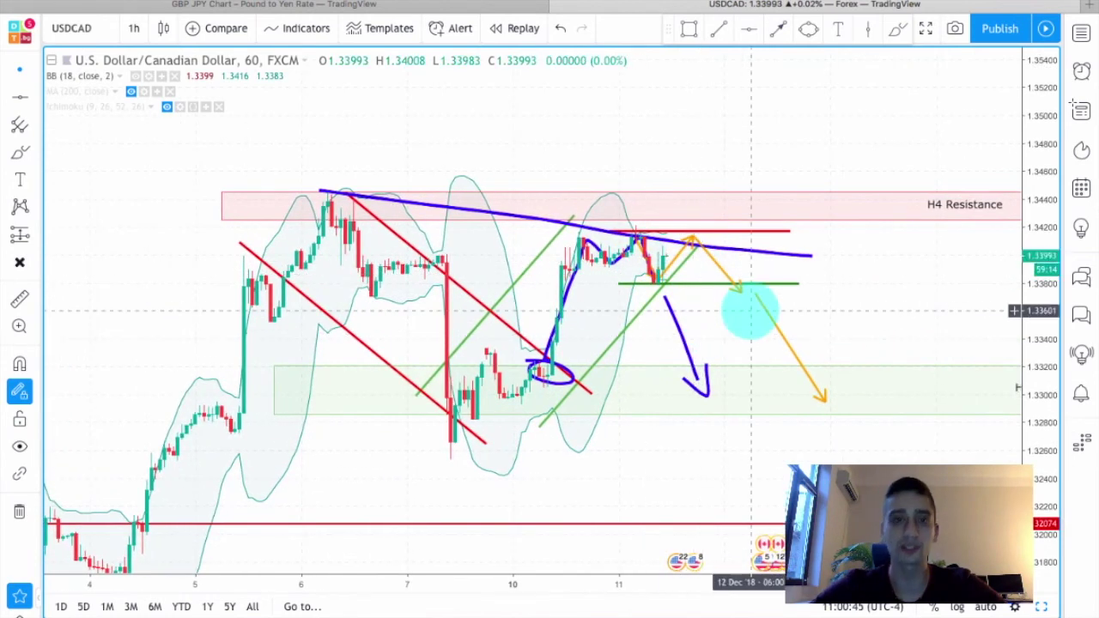